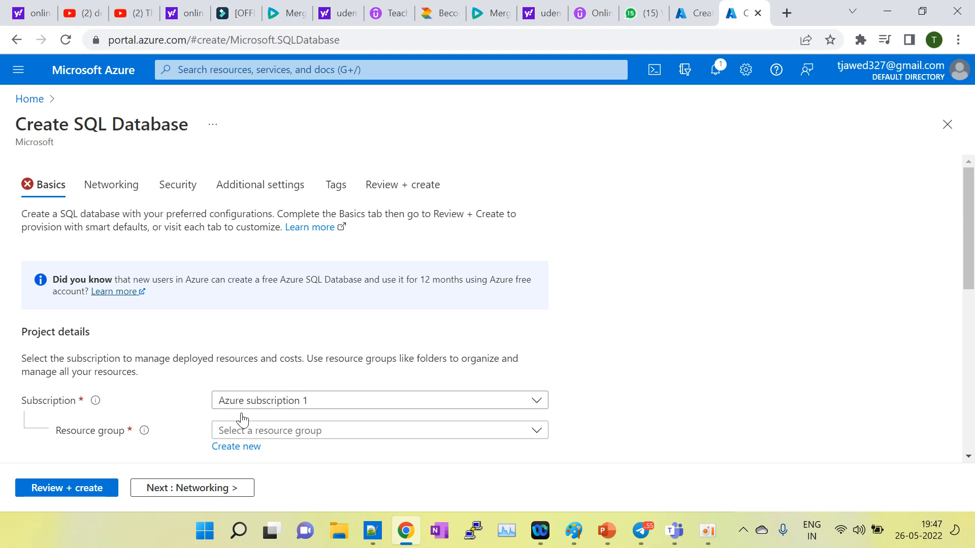
Step: Launch Paint and draw two rounded rectangles side by side
left_click(240, 537)
type("pa")
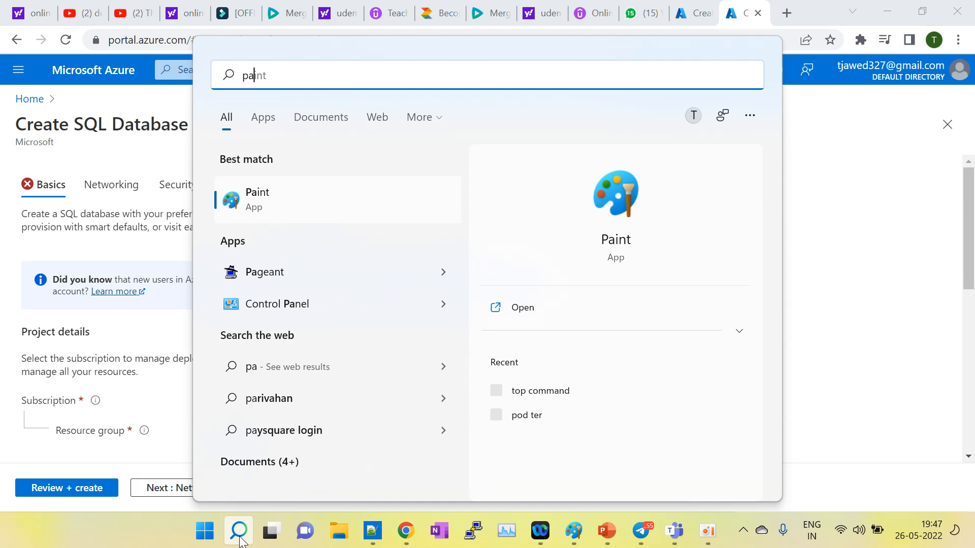
left_click(281, 199)
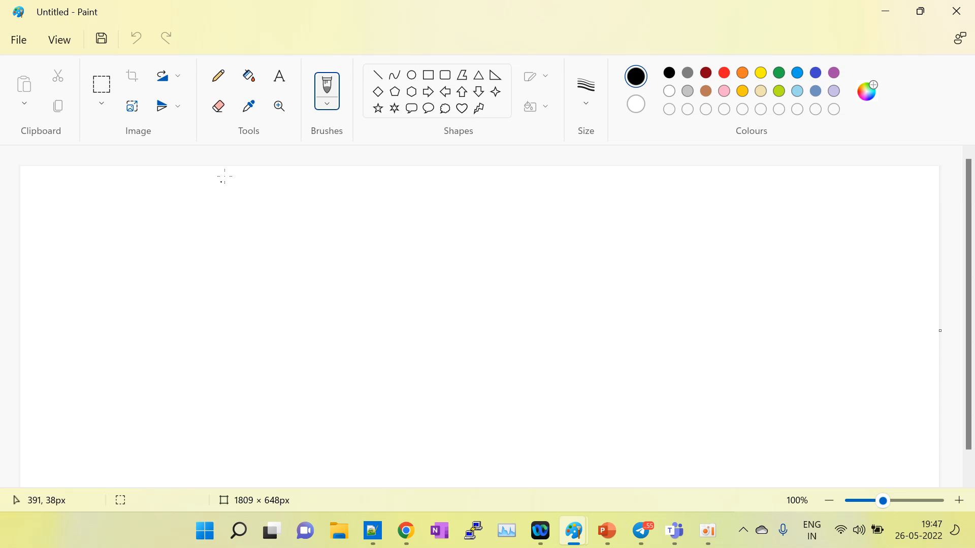
left_click(445, 75)
left_click_drag(117, 225, 266, 266)
left_click_drag(430, 223, 609, 260)
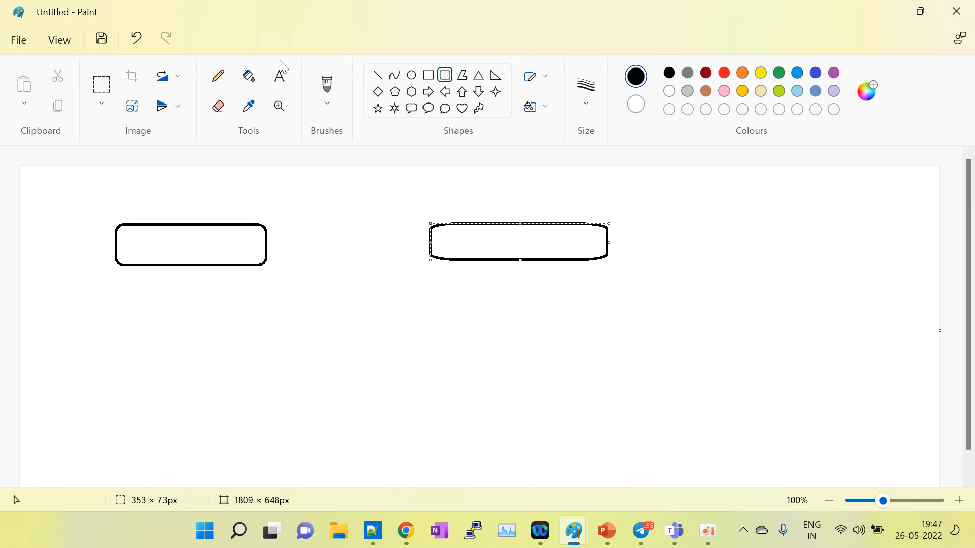
Step: Label the left box 'Non-prod' and the right box 'Prod'
left_click(151, 242)
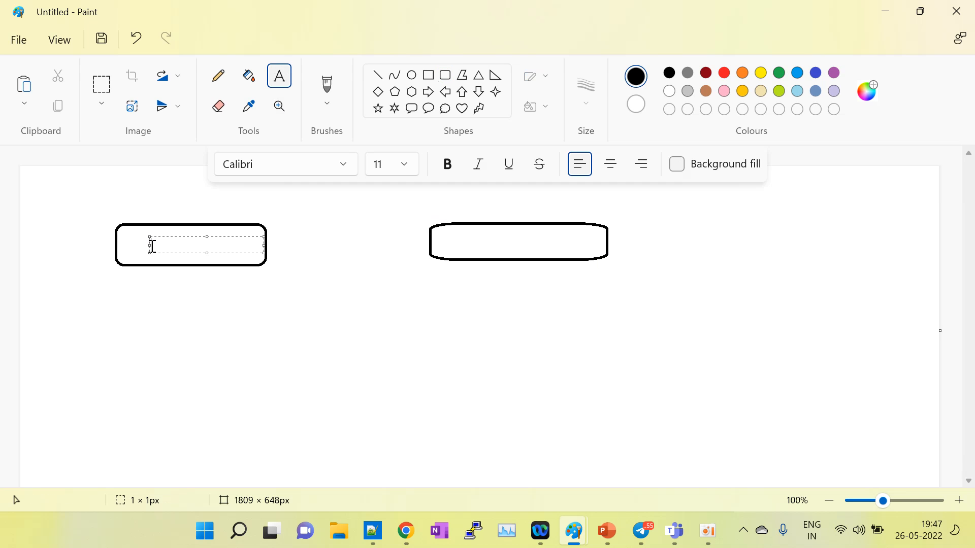
type("Non-prod")
left_click(497, 241)
left_click(485, 238)
type("Prod")
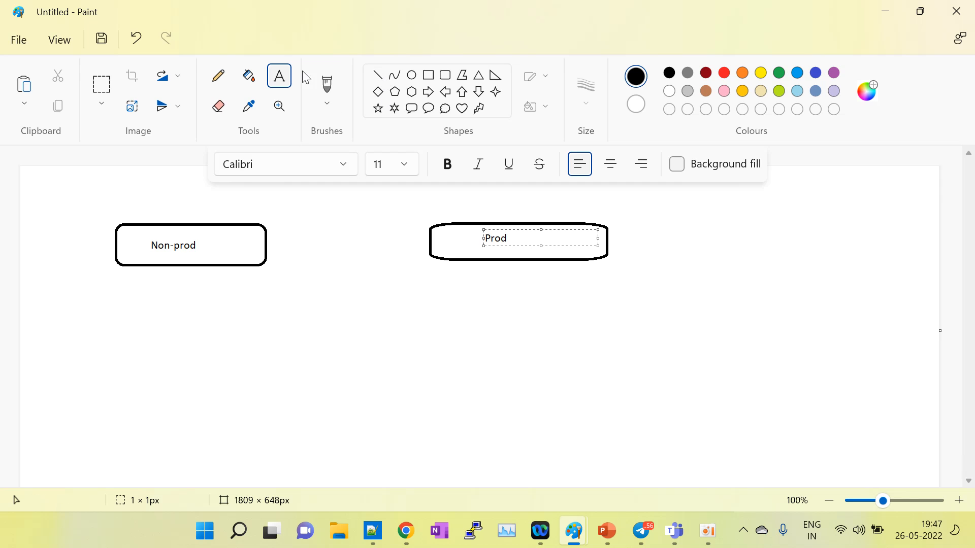
left_click(377, 75)
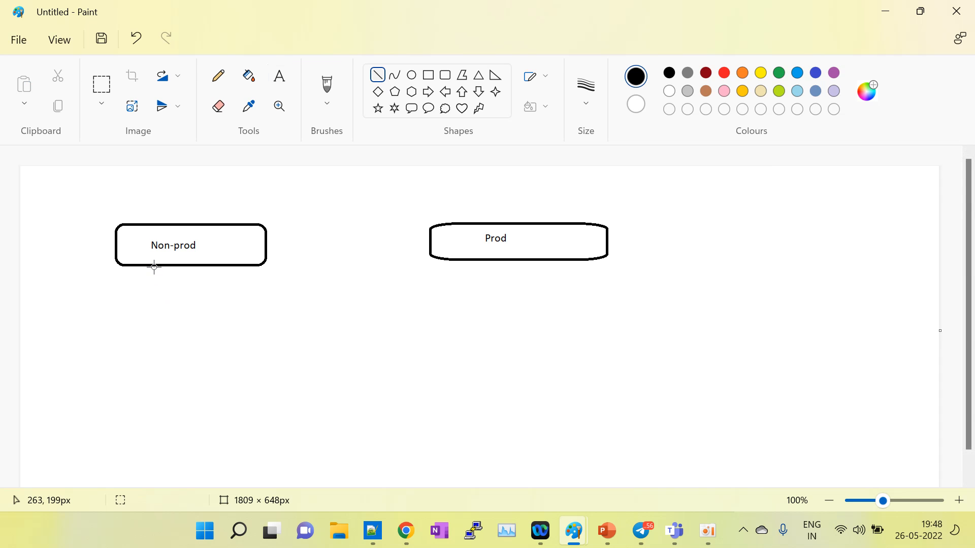
Step: Draw vertical lines down from the Non-prod and Prod boxes
left_click_drag(153, 265, 150, 398)
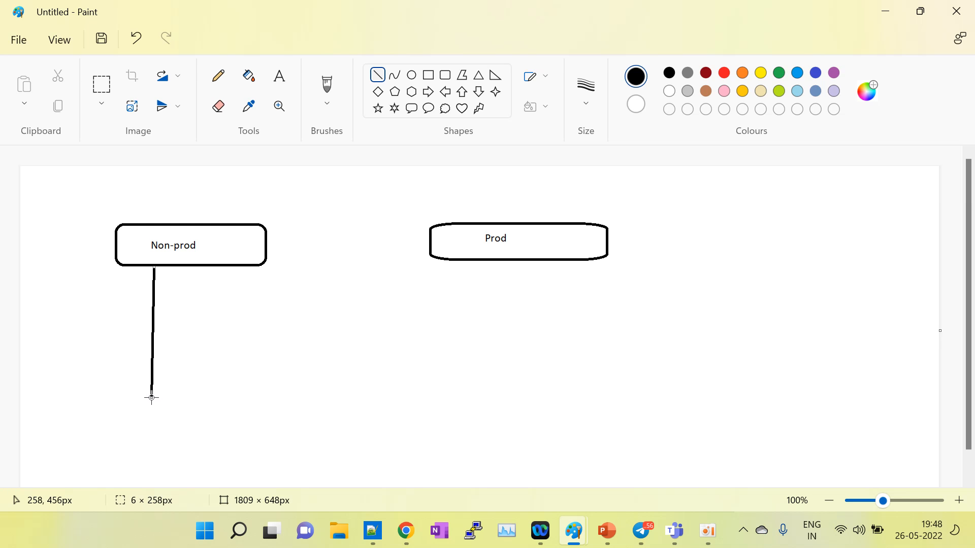
left_click_drag(501, 260, 502, 309)
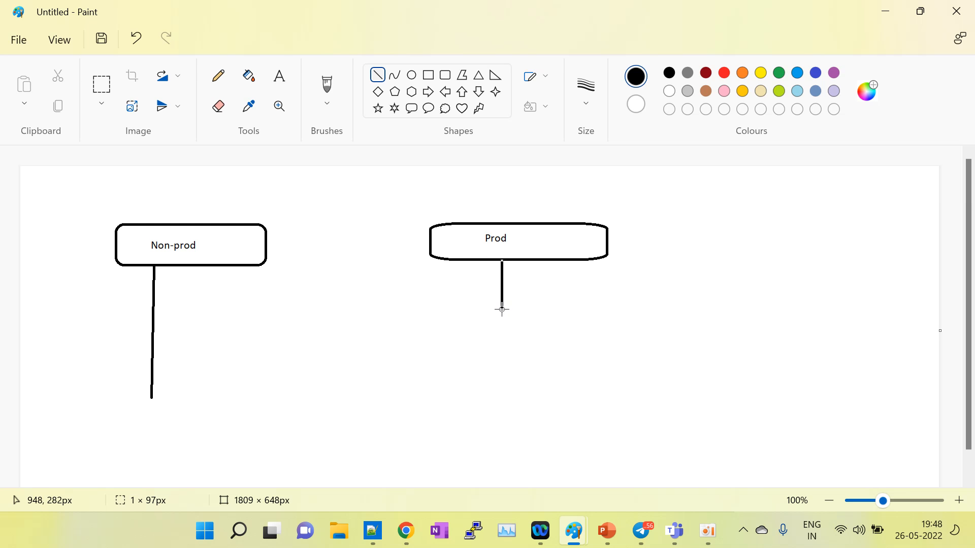
left_click(278, 76)
left_click(179, 288)
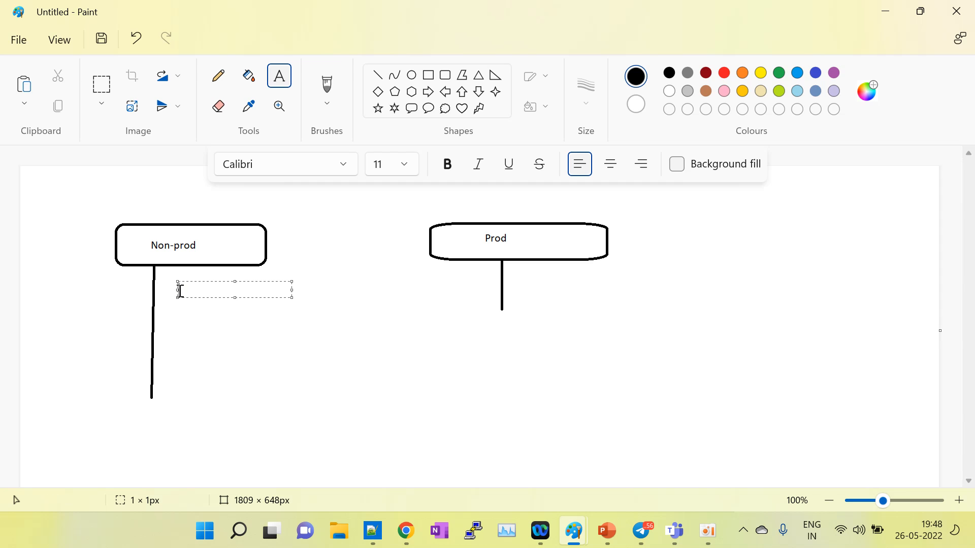
left_click(205, 253)
Step: Add 'SQL SERVER' labels to the Non-prod and Prod boxes
left_click(210, 250)
key("Caps_Lock")
type("SQK")
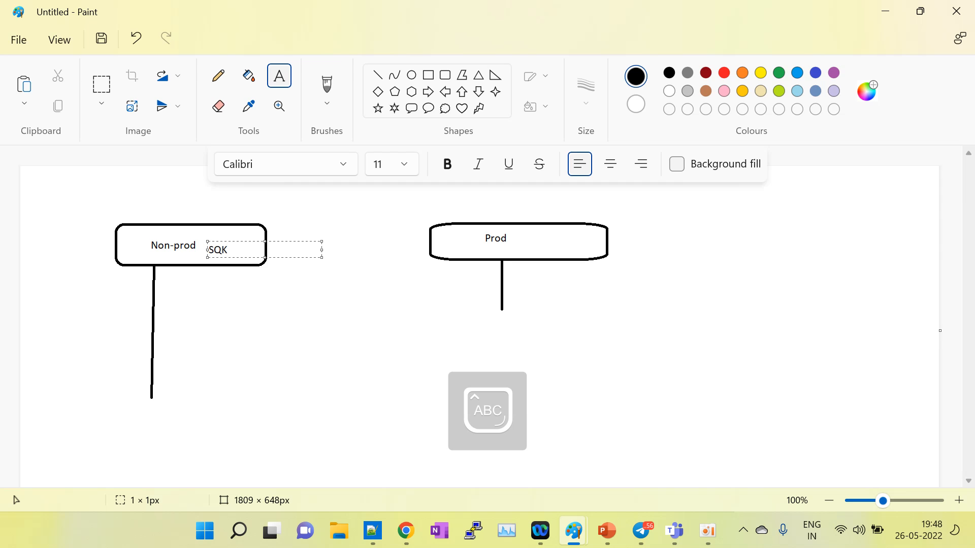
key("BackSpace")
type("L SERVER")
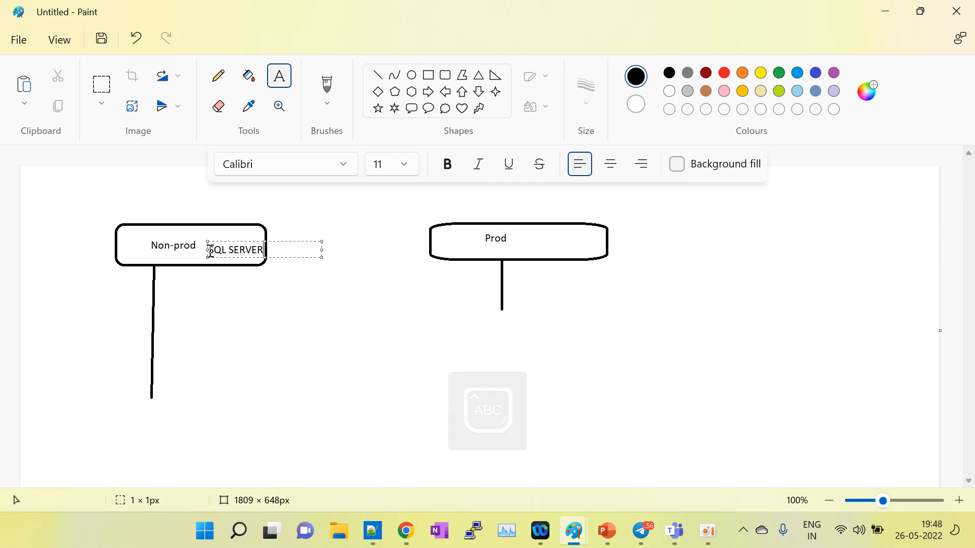
left_click(458, 245)
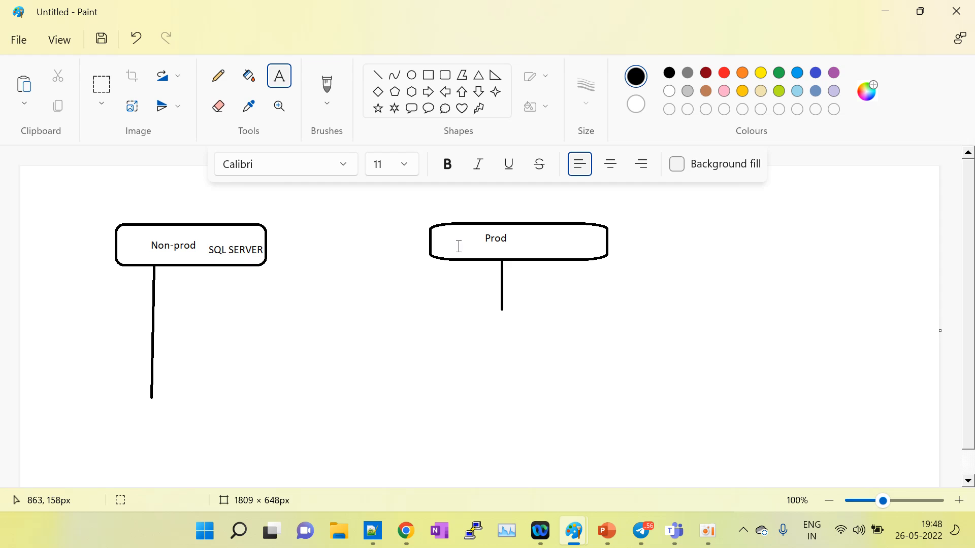
left_click(457, 246)
type("SQ")
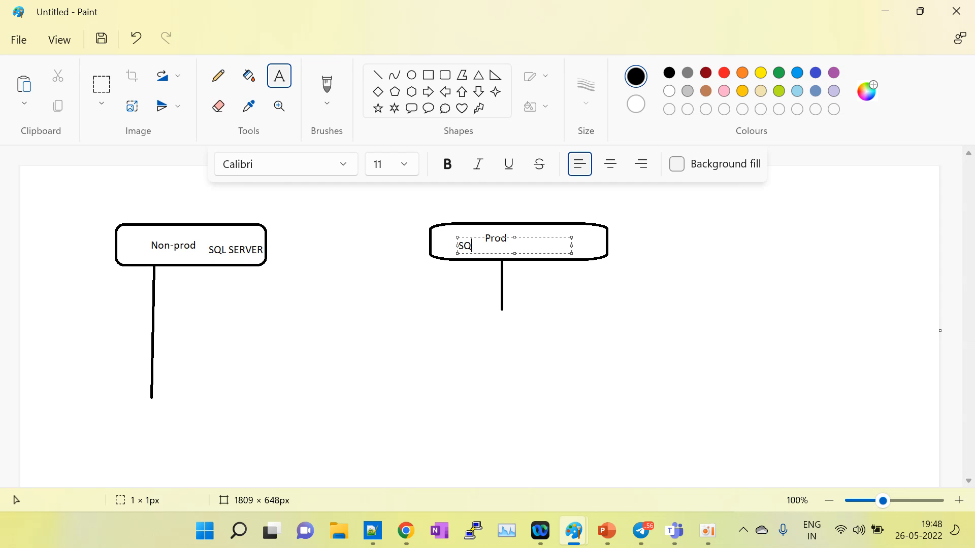
type("L SERVER")
left_click(161, 298)
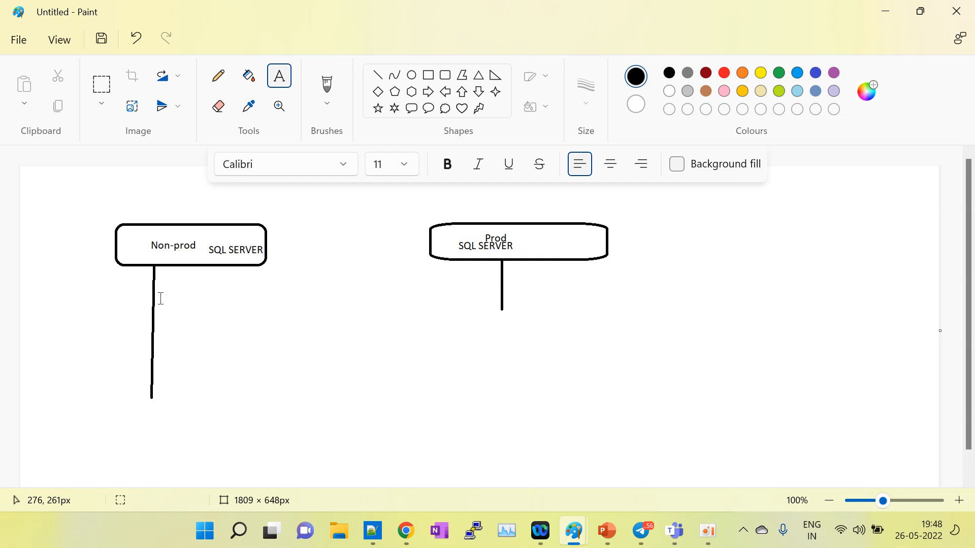
Step: List 'Dev db', 'QA Database' and 'test database' under Non-prod, and 'Prod db' under Prod
left_click(162, 298)
type("De")
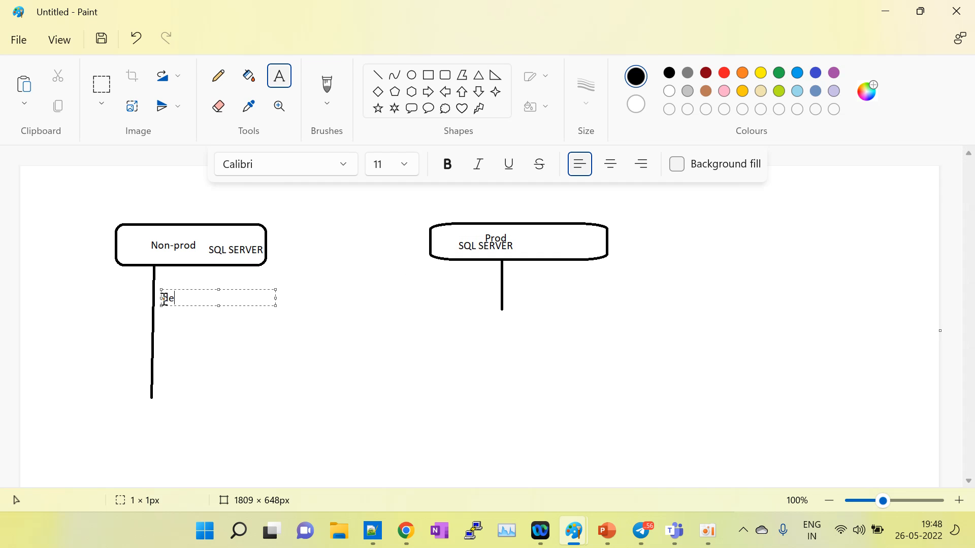
type("v ")
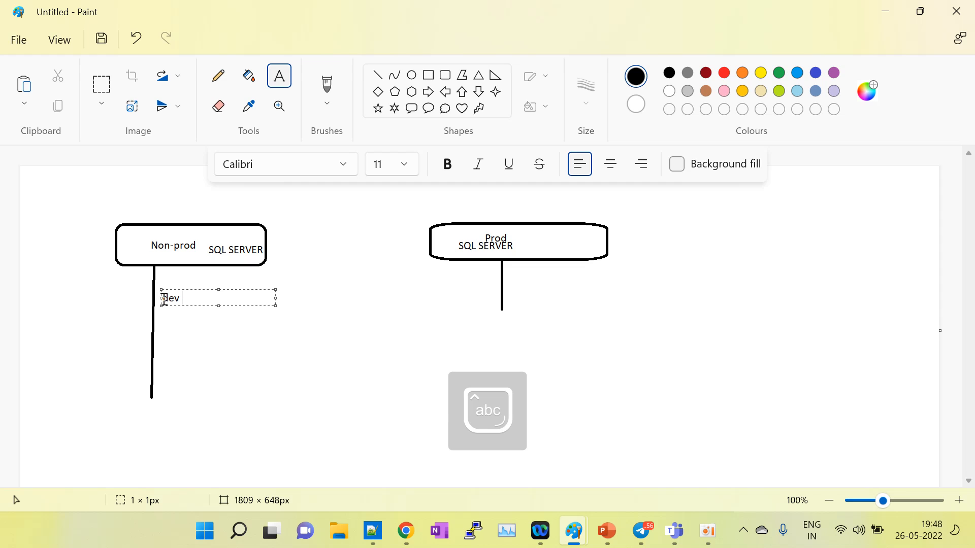
type("db")
key("Return")
key("Return")
type("QA ")
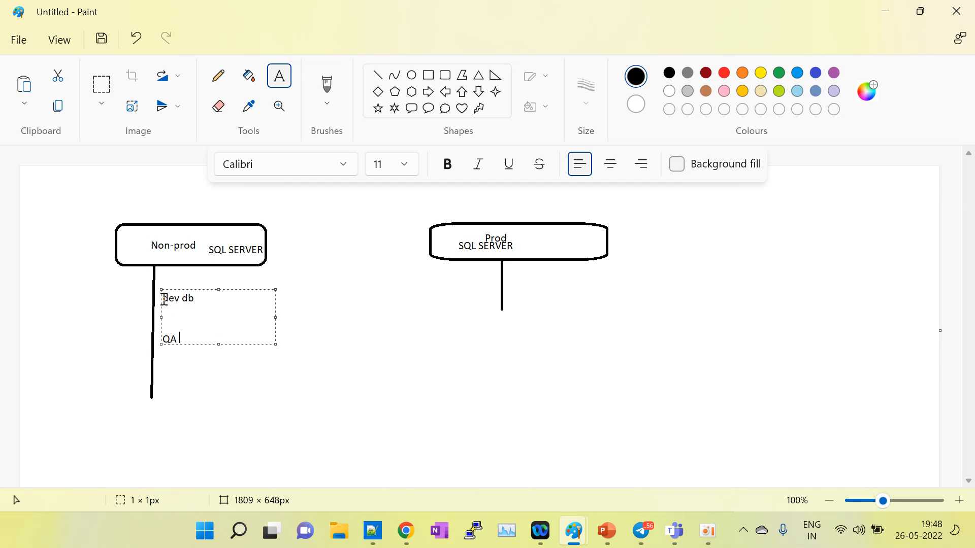
type("D")
type("atabase")
type("test data")
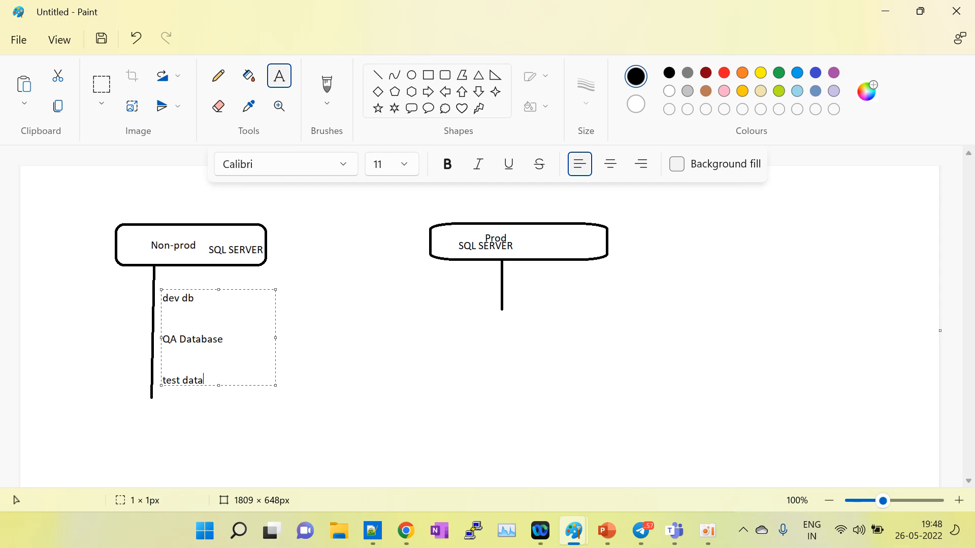
type("base")
left_click(535, 284)
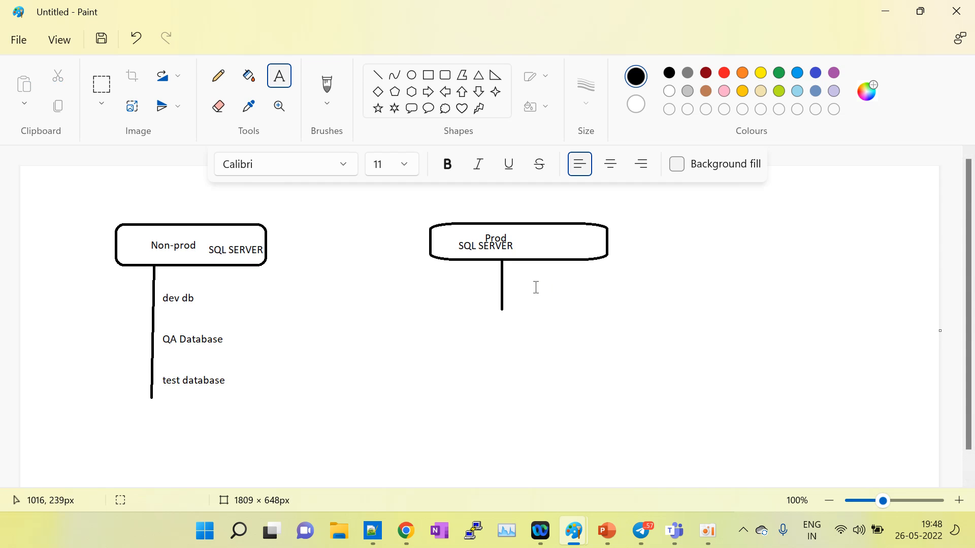
left_click(535, 287)
type("Prod")
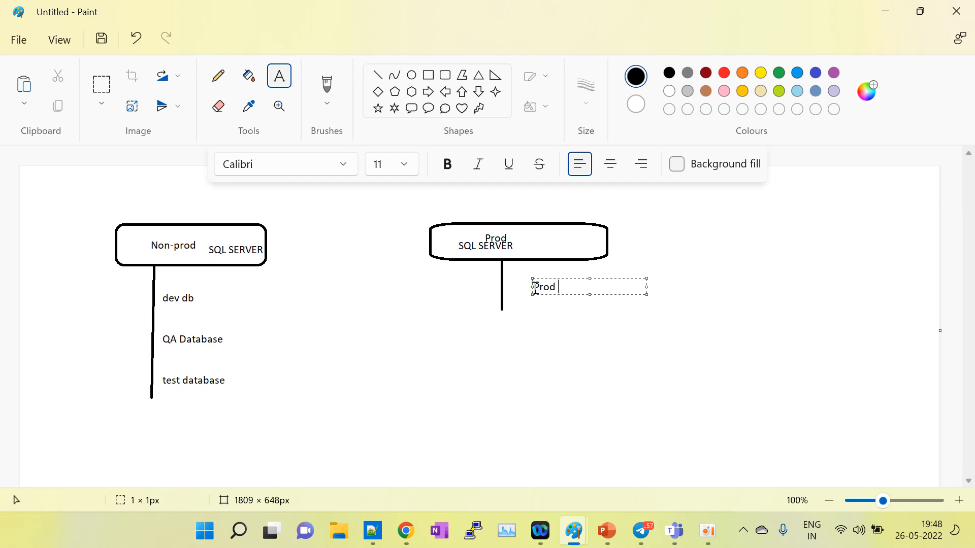
type(" db")
left_click(503, 390)
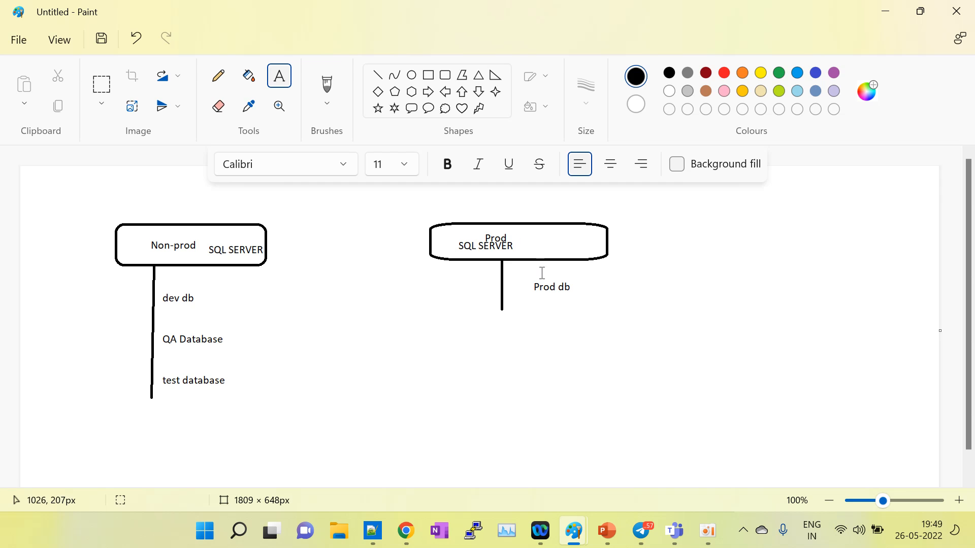
left_click(405, 531)
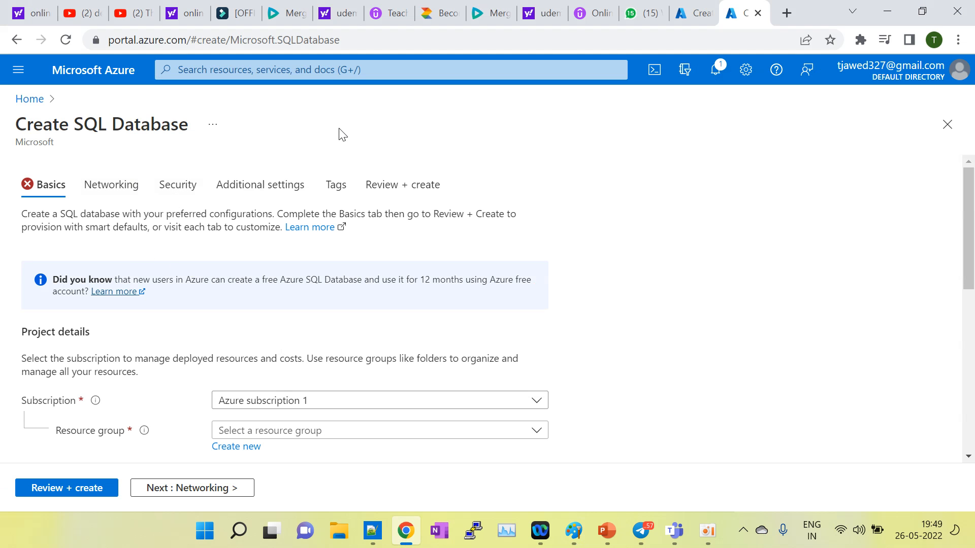
Step: Create and select a new resource group named sql-db-australia
scroll(348, 208, "down", 2)
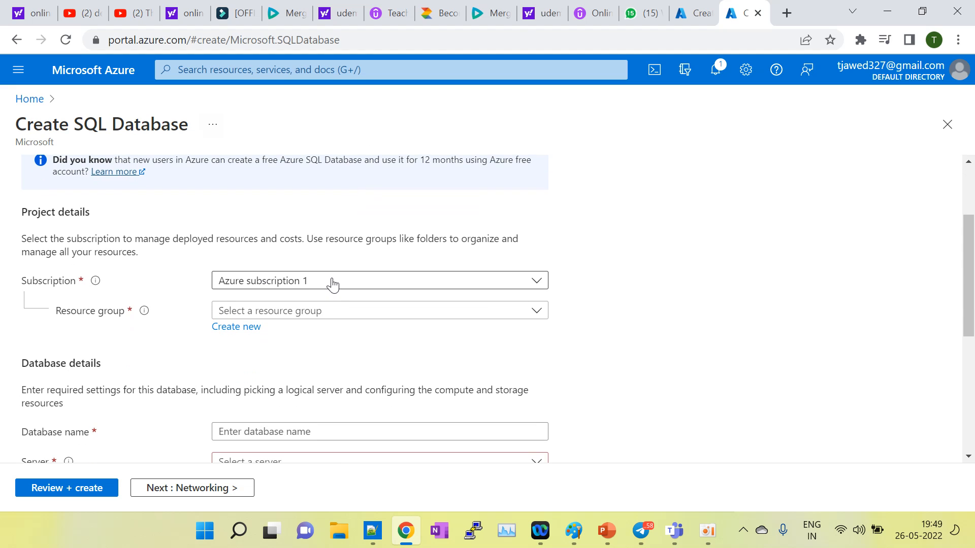
left_click(306, 318)
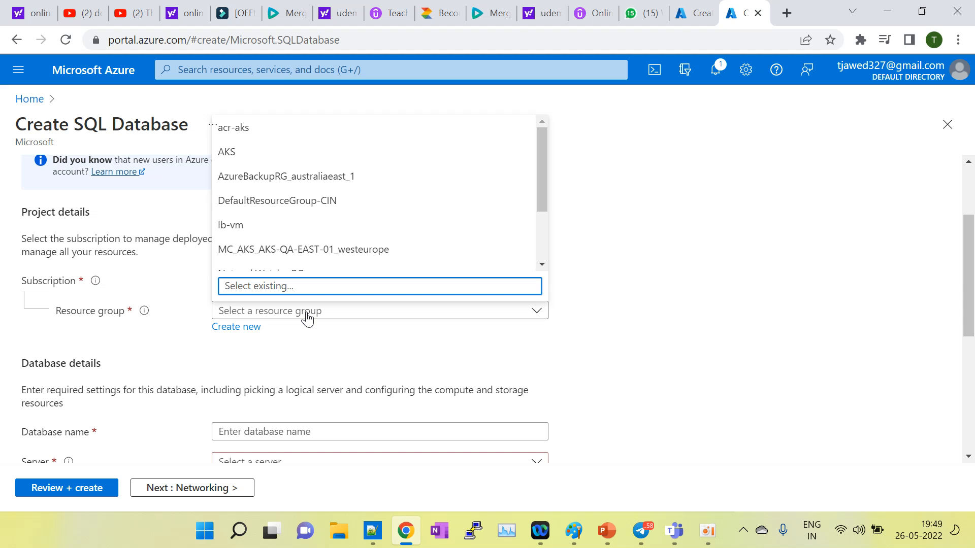
left_click(232, 328)
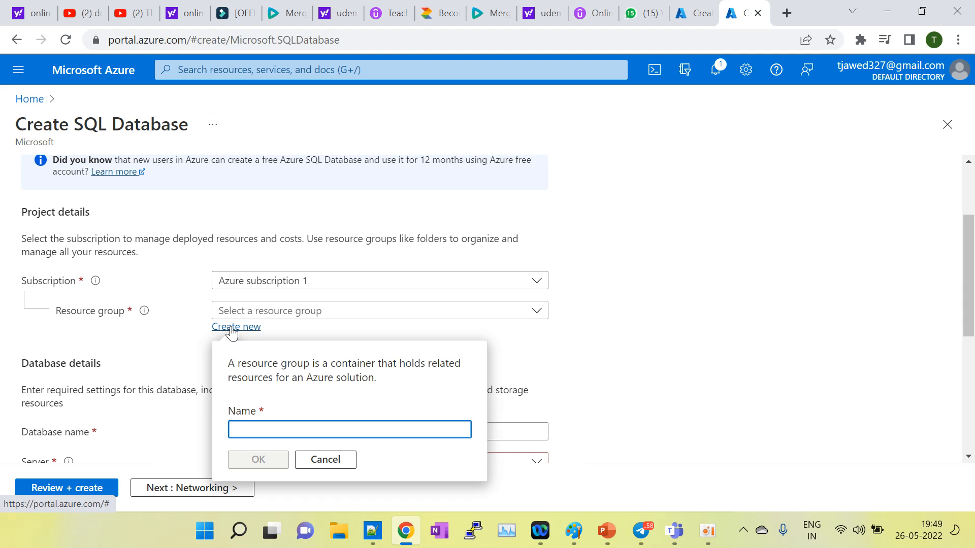
type("sql-db")
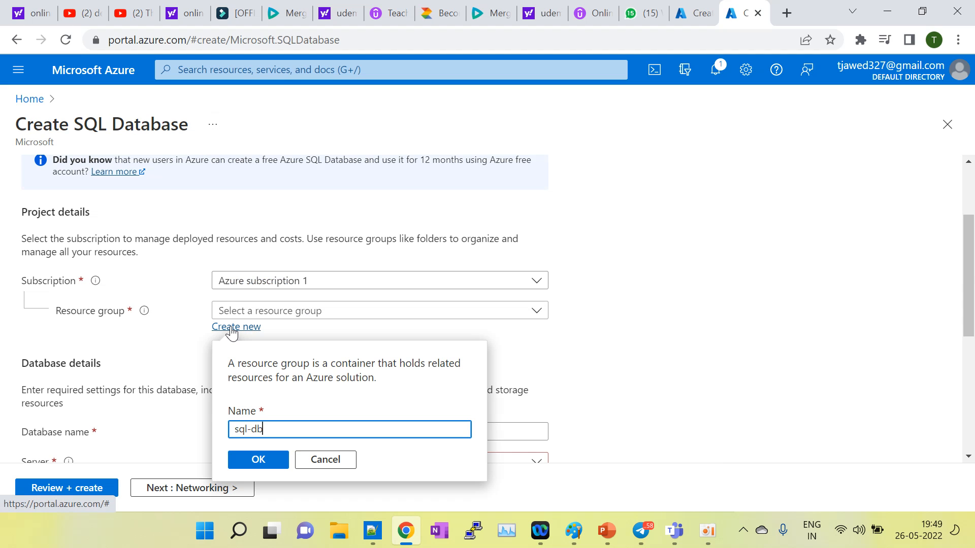
type("-australia")
left_click(258, 462)
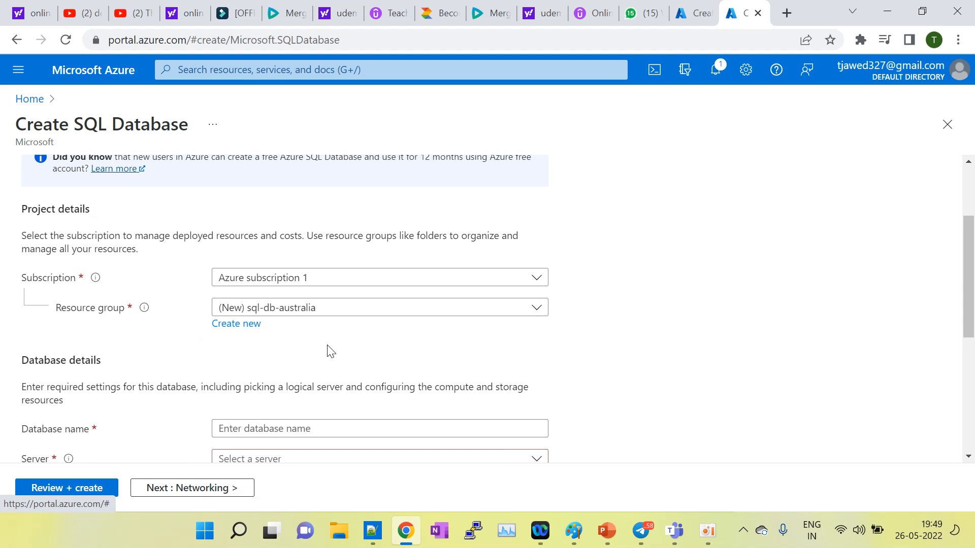
scroll(327, 349, "down", 2)
Step: Enter 'dev-db' as the database name, correcting typos until all checks pass
left_click(286, 337)
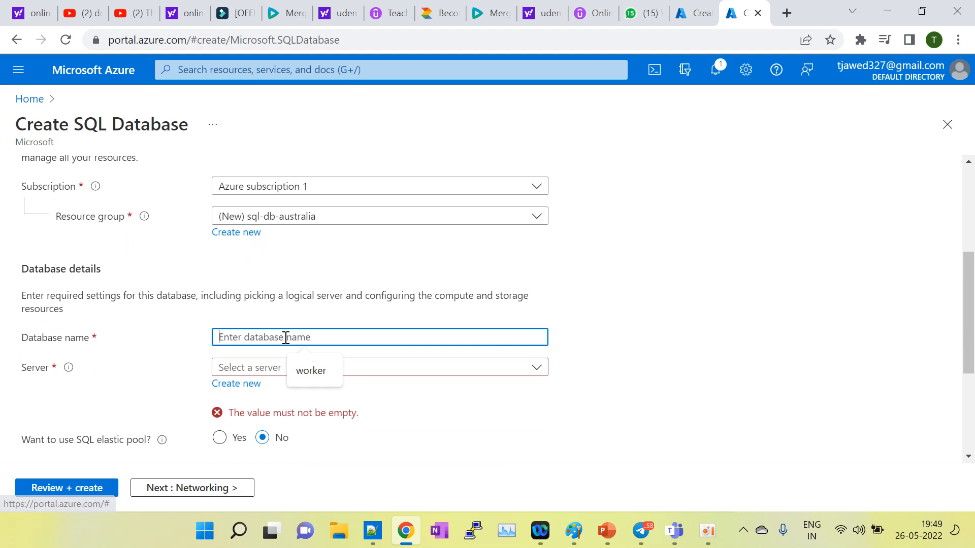
type("non0")
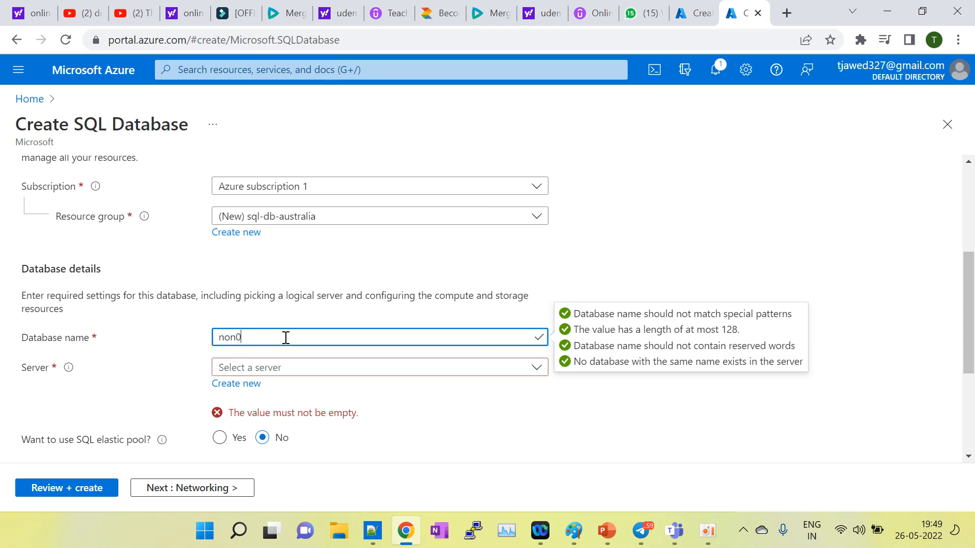
type("prod")
key("BackSpace")
key("BackSpace")
key("BackSpace")
key("BackSpace")
key("BackSpace")
key("BackSpace")
key("BackSpace")
type("de")
key("BackSpace")
key("BackSpace")
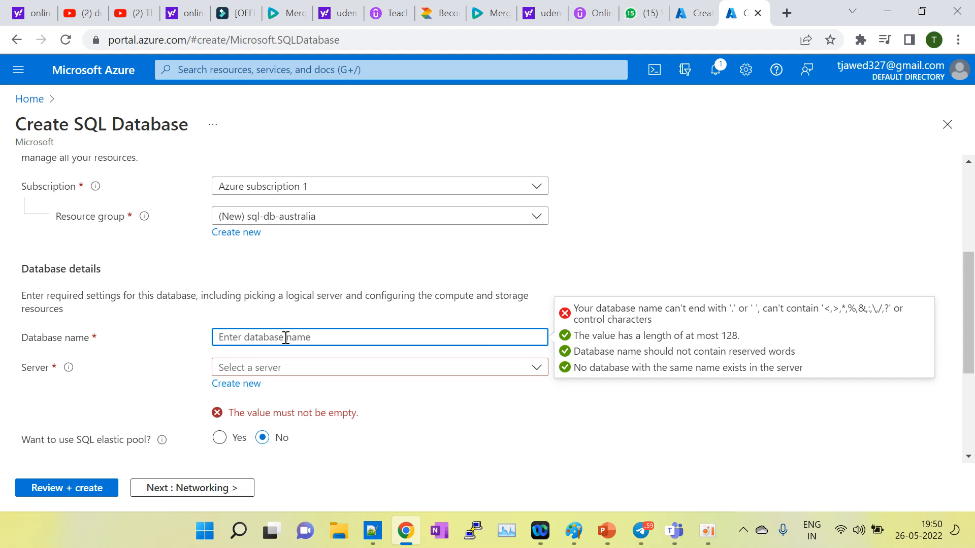
type("d")
key("BackSpace")
key("BackSpace")
type("dev-db")
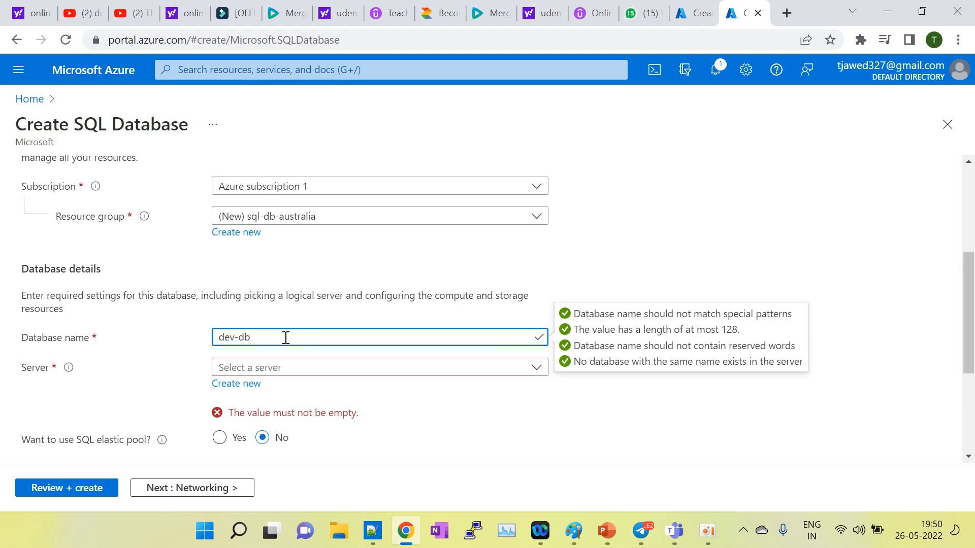
Step: Create a new server named non-prod-db in lowercase with hyphens
left_click(239, 386)
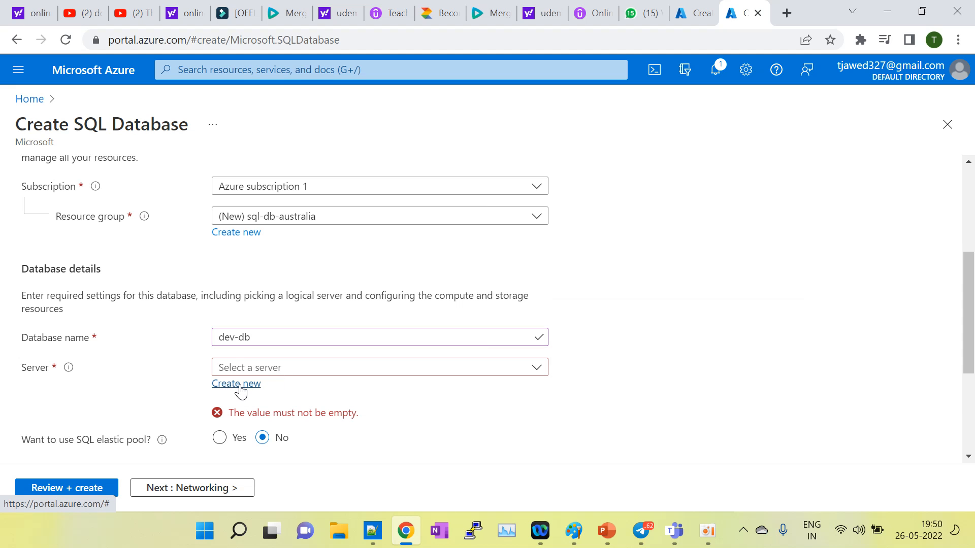
left_click(237, 261)
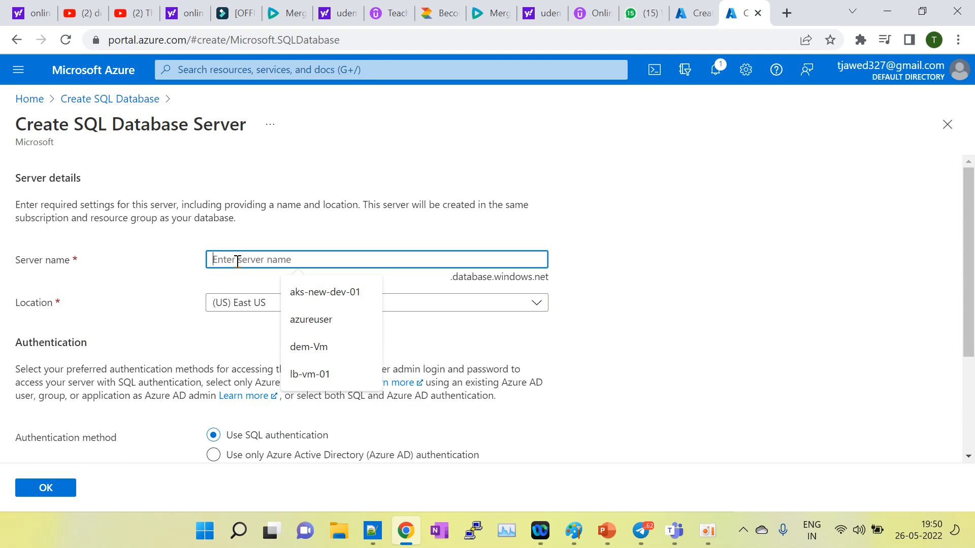
type("Non")
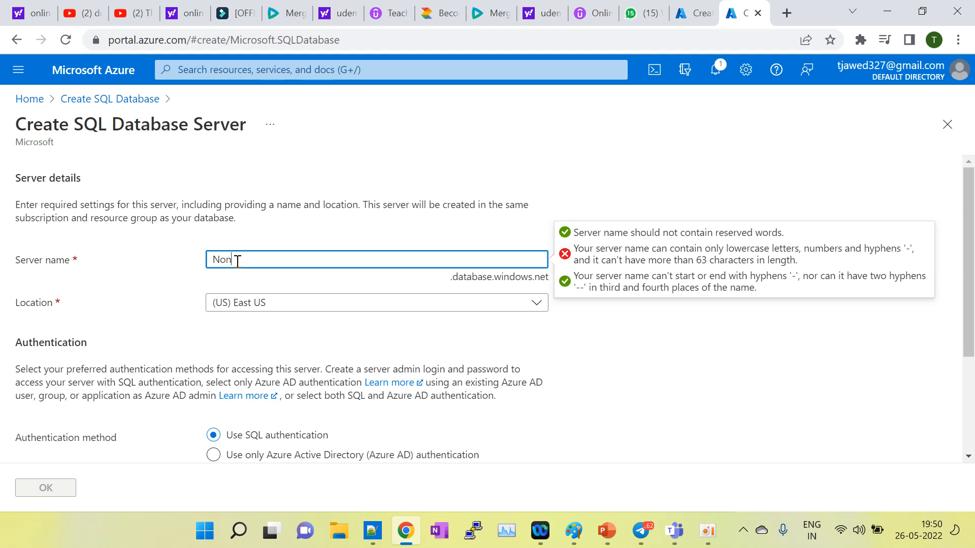
type("-prod-db")
left_click(264, 259)
key("BackSpace")
left_click(349, 283)
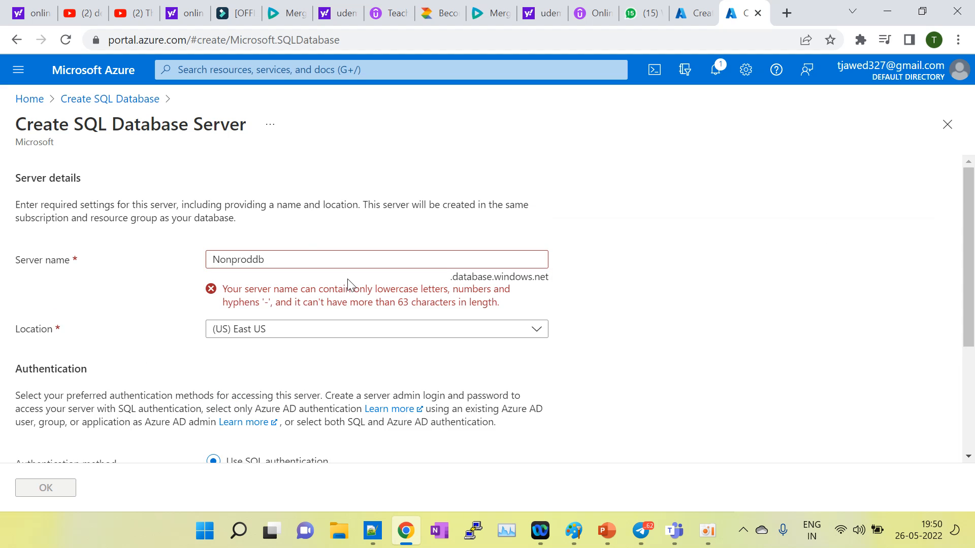
left_click(297, 254)
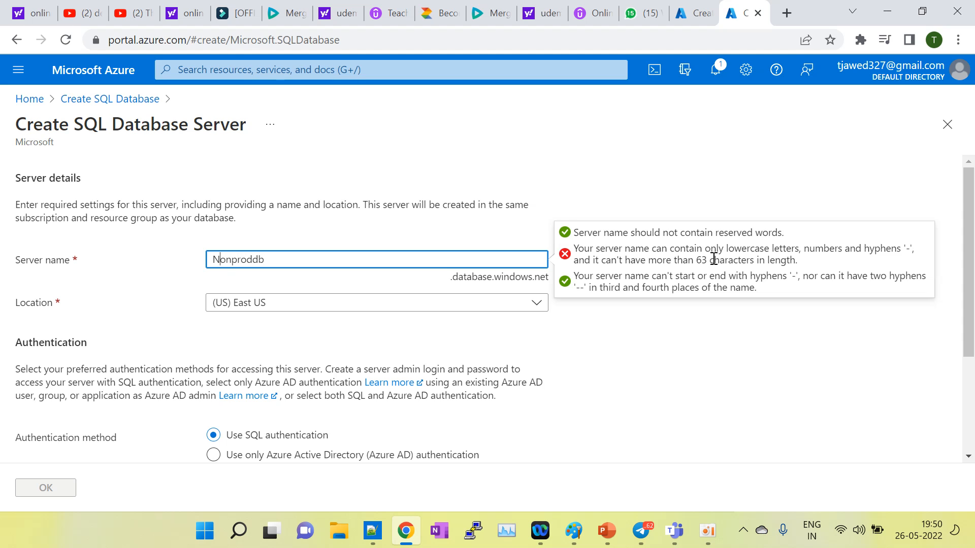
key("BackSpace")
type("n")
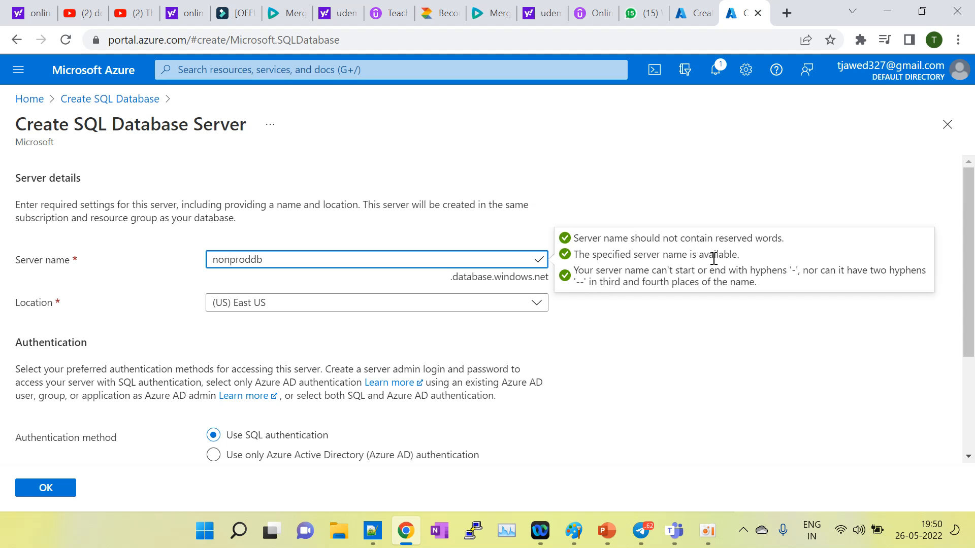
key("Right")
key("Right")
type("-prod-")
Step: Keep (US) East US as the server location
left_click(385, 308)
scroll(316, 236, "down", 1)
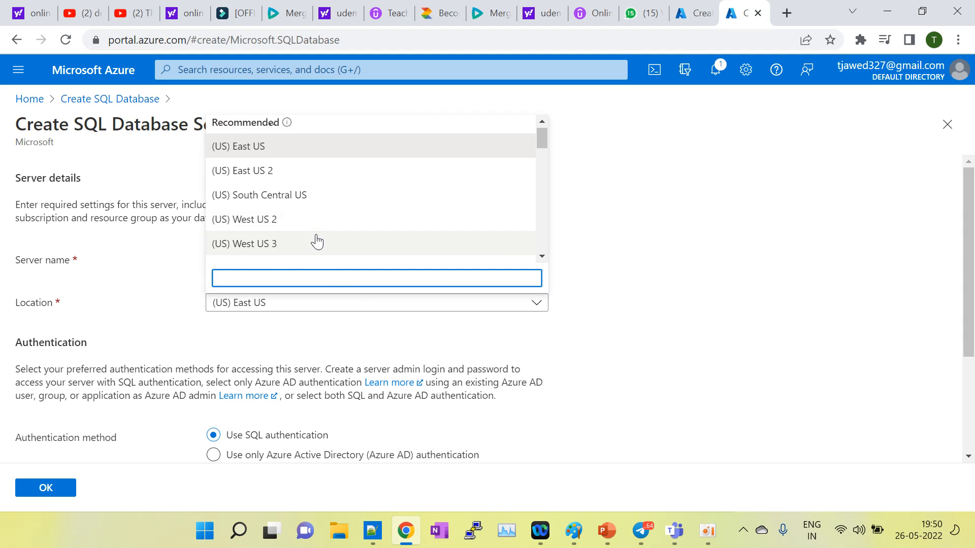
left_click(537, 147)
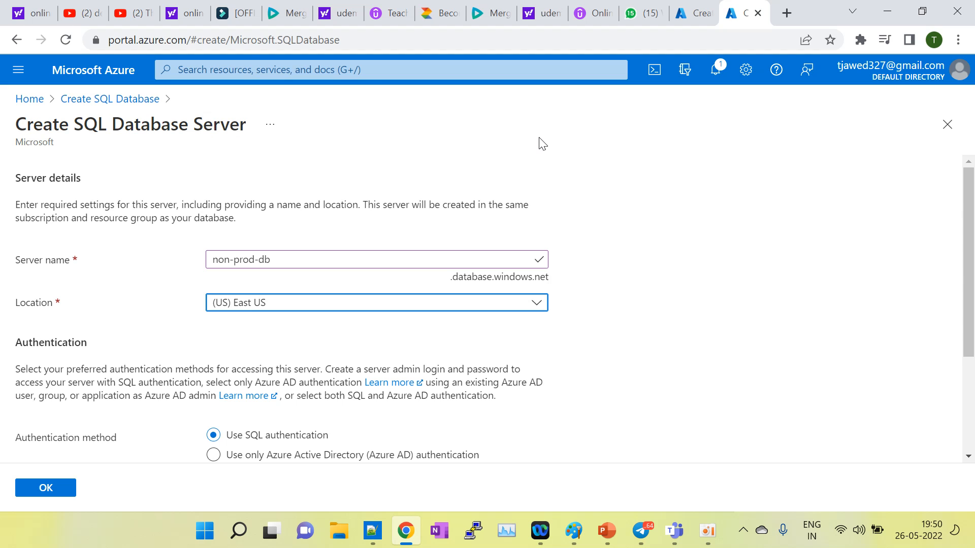
left_click(418, 310)
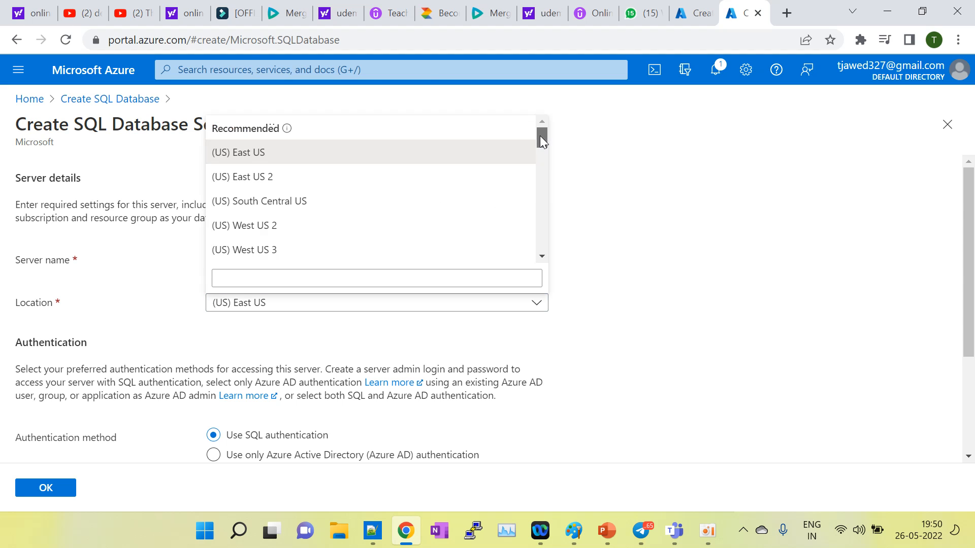
left_click_drag(540, 135, 523, 154)
left_click(385, 337)
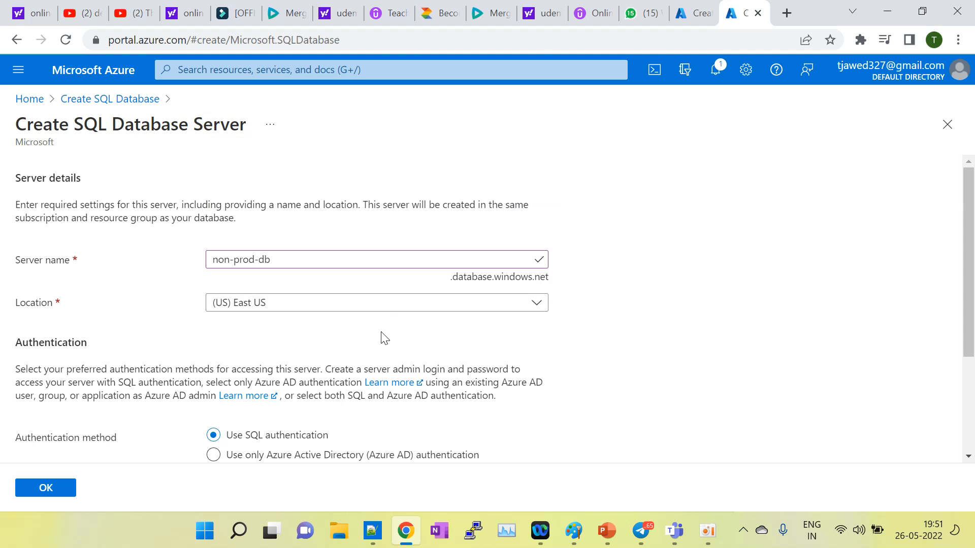
Step: Enter the server admin login, then type the password and confirm it
scroll(385, 337, "down", 3)
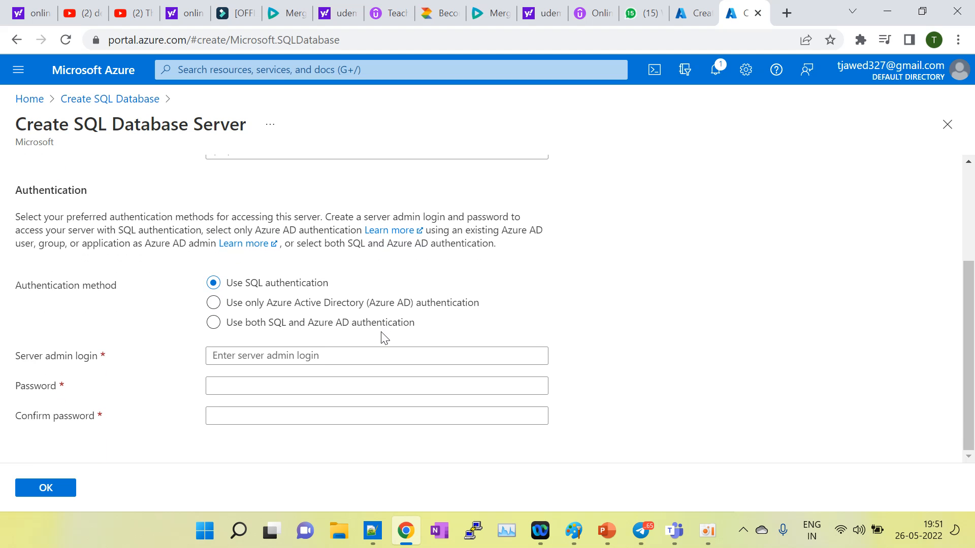
left_click(234, 357)
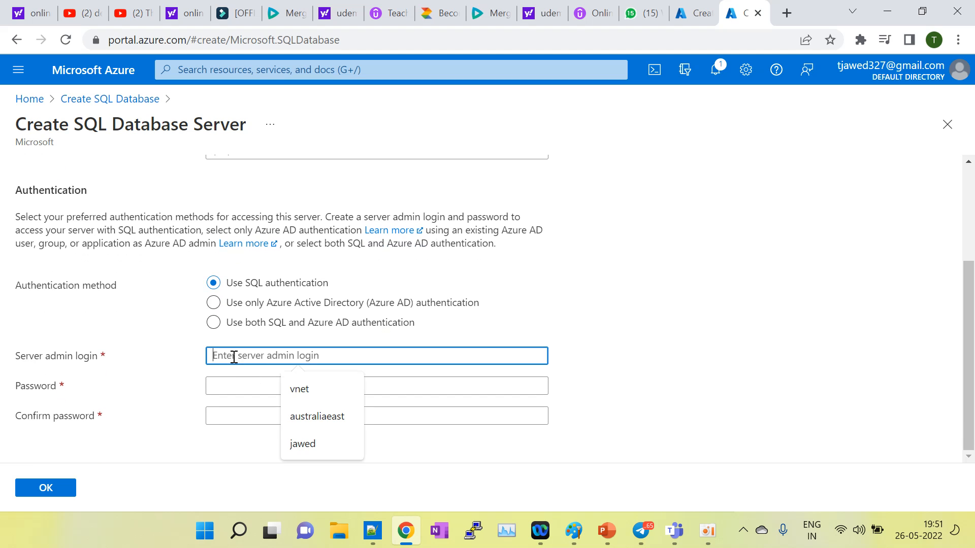
type("te")
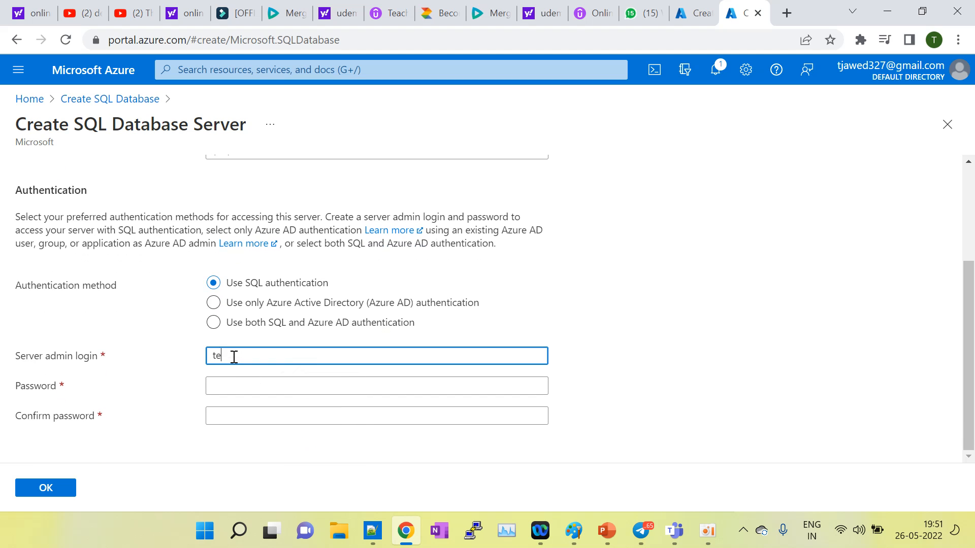
type("jas")
key("BackSpace")
key("BackSpace")
key("BackSpace")
key("BackSpace")
key("BackSpace")
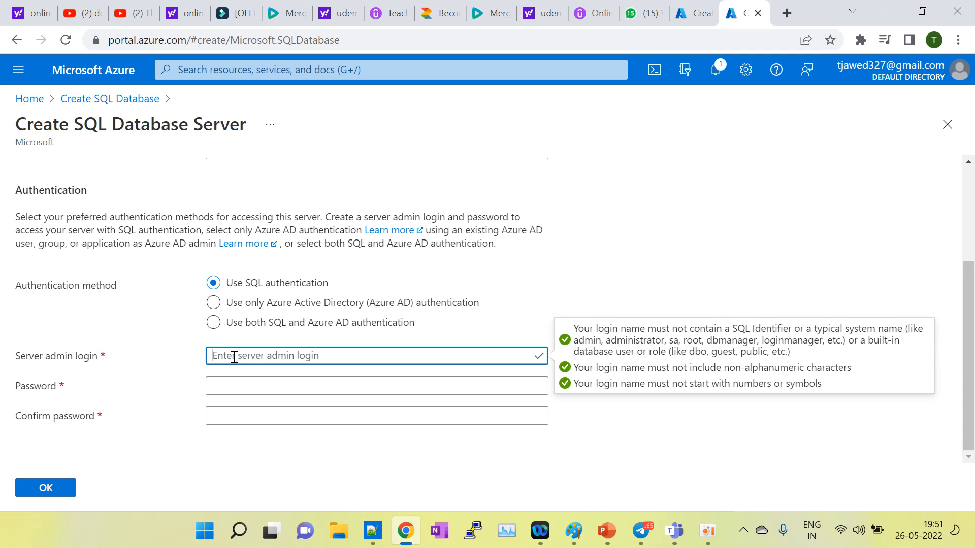
type("jawed")
key("Tab")
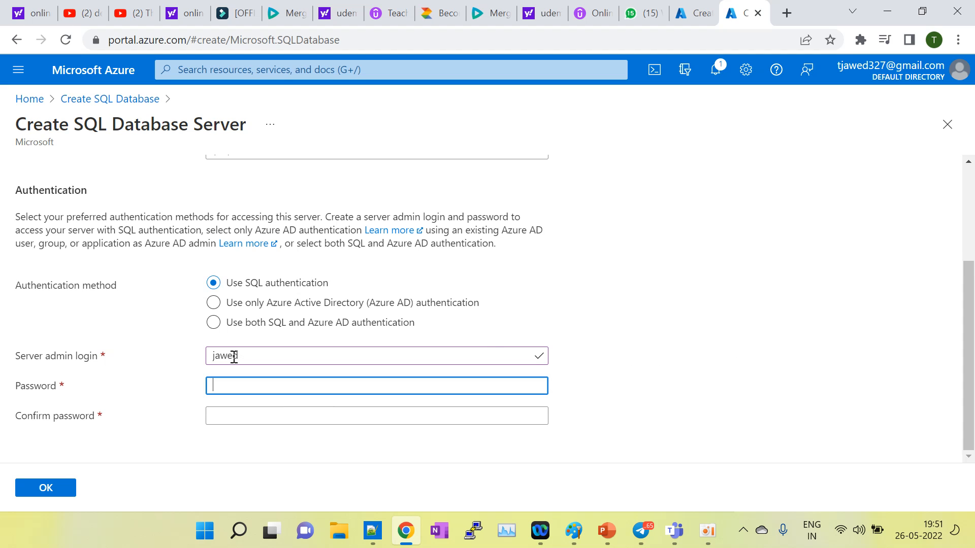
type("••••••")
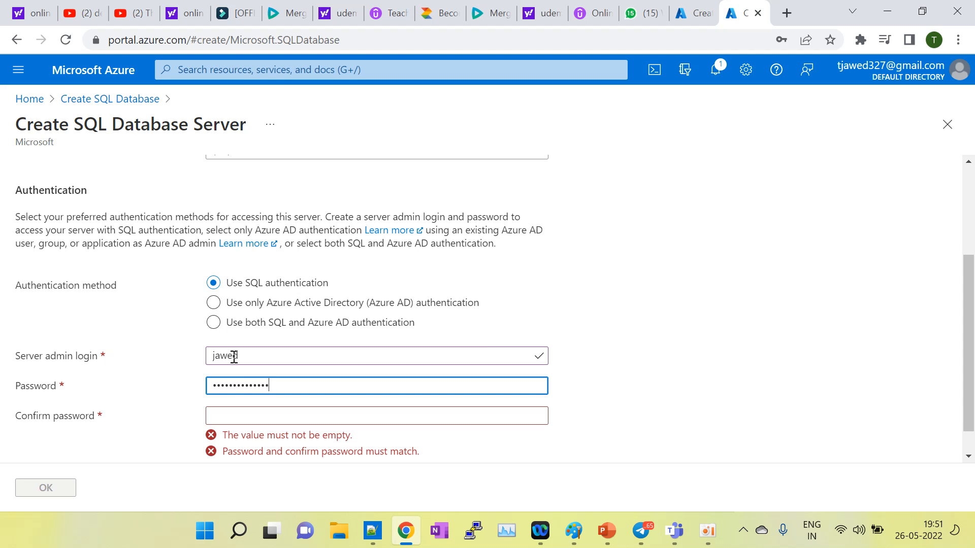
left_click(241, 434)
left_click(228, 415)
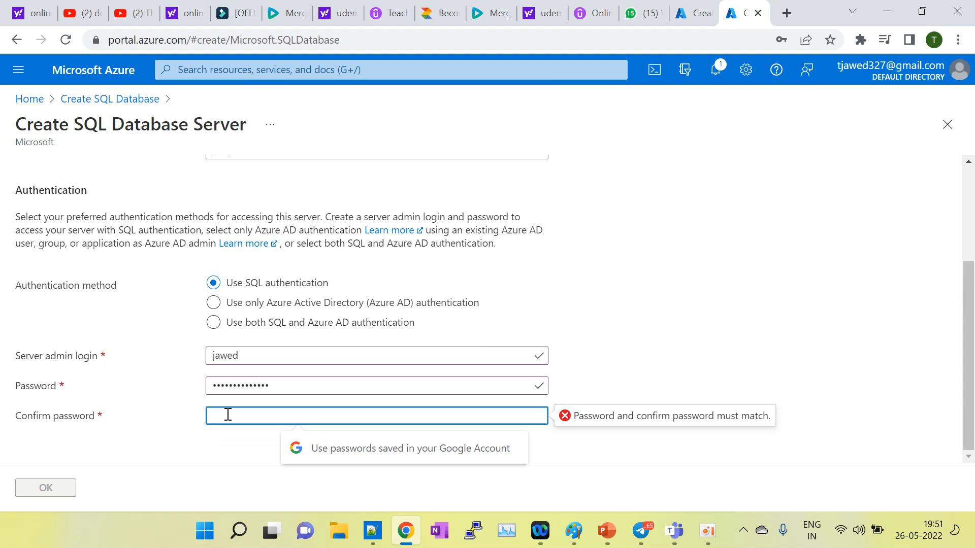
type("*****")
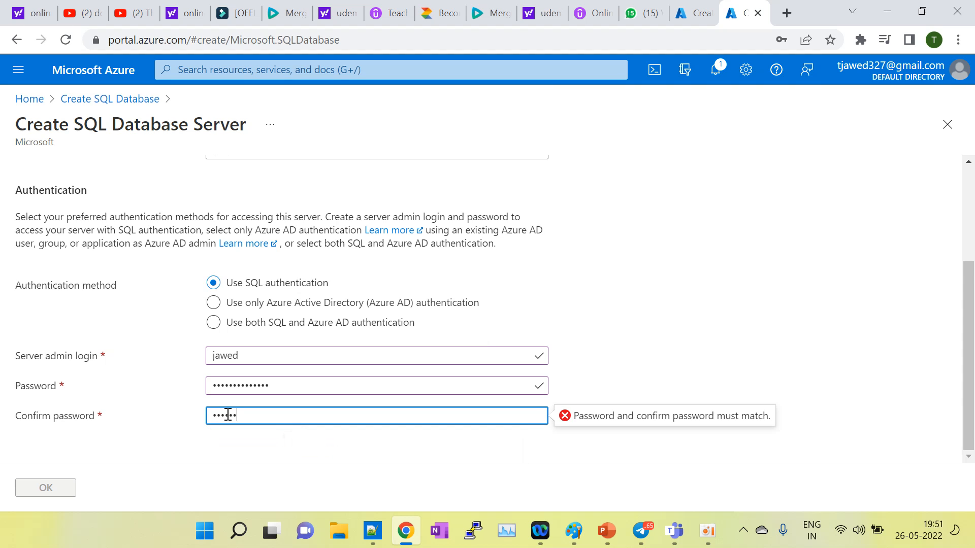
type("*********")
left_click(246, 476)
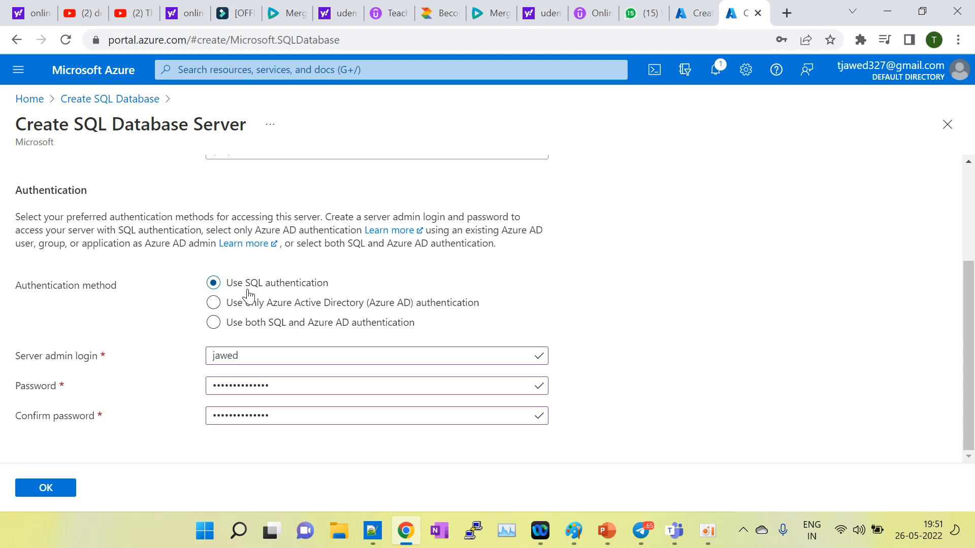
scroll(159, 338, "up", 2)
scroll(159, 338, "down", 2)
Step: Confirm the non-prod-db server and set SQL elastic pool to No
left_click(45, 495)
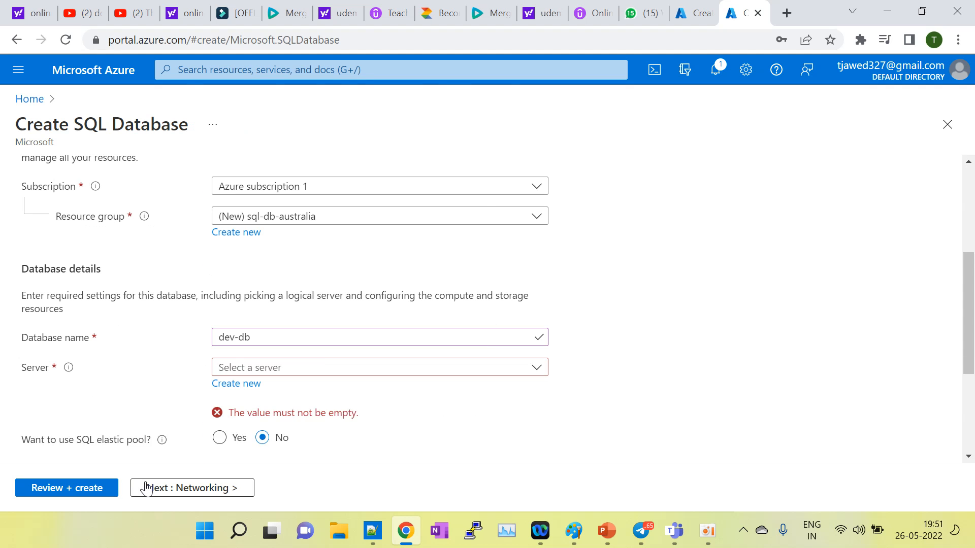
scroll(399, 447, "down", 3)
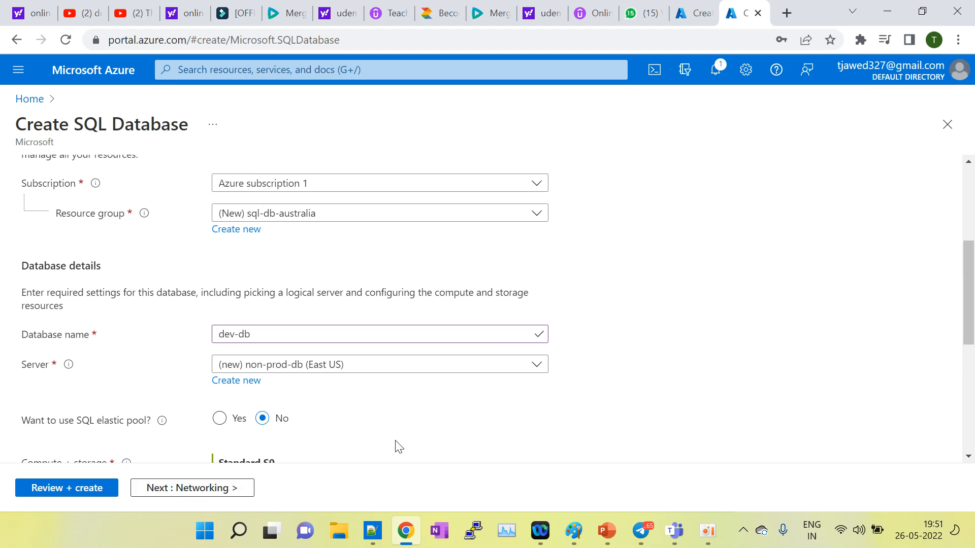
scroll(396, 441, "up", 2)
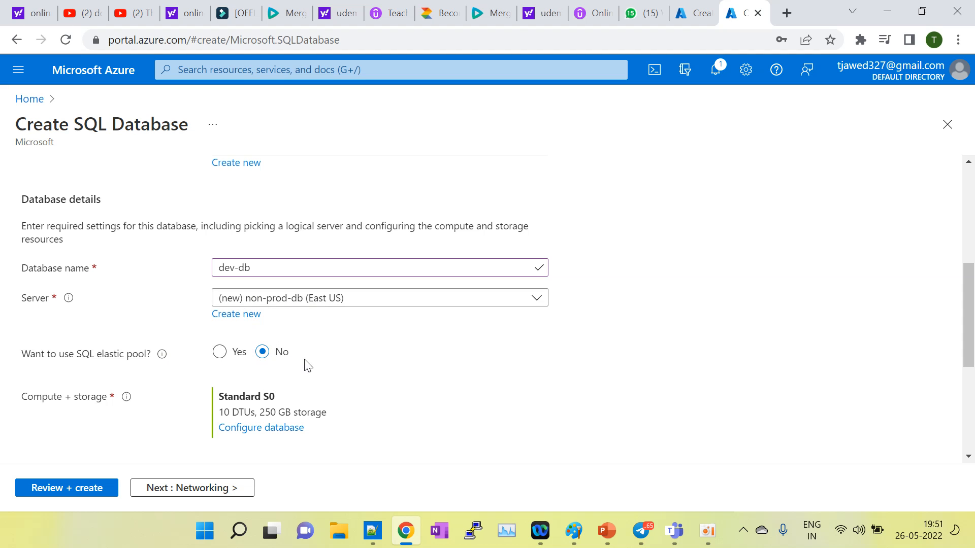
scroll(339, 370, "down", 1)
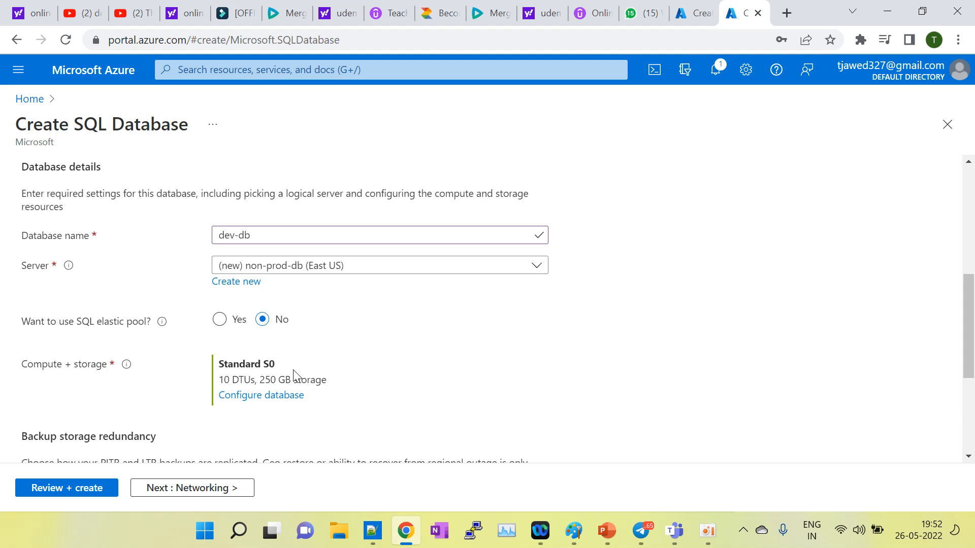
left_click(219, 319)
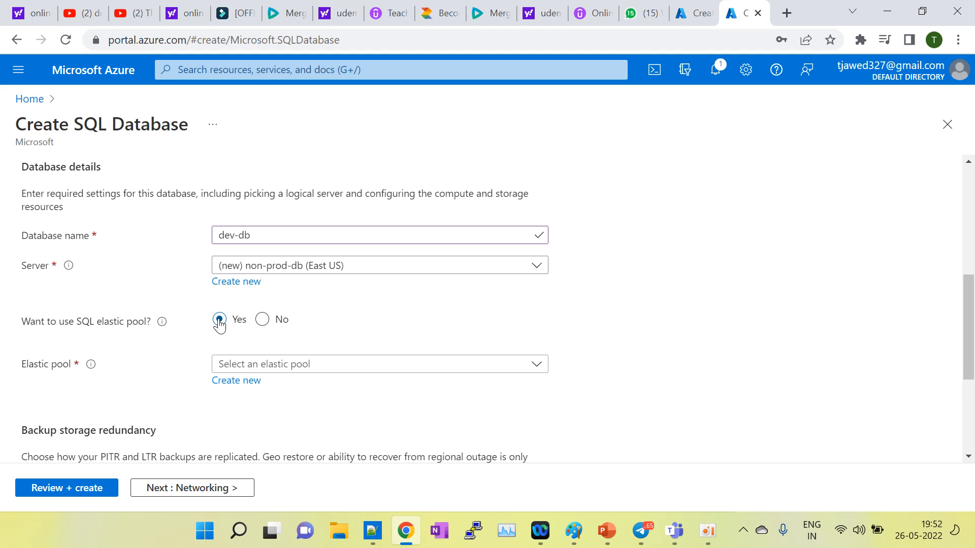
left_click(263, 320)
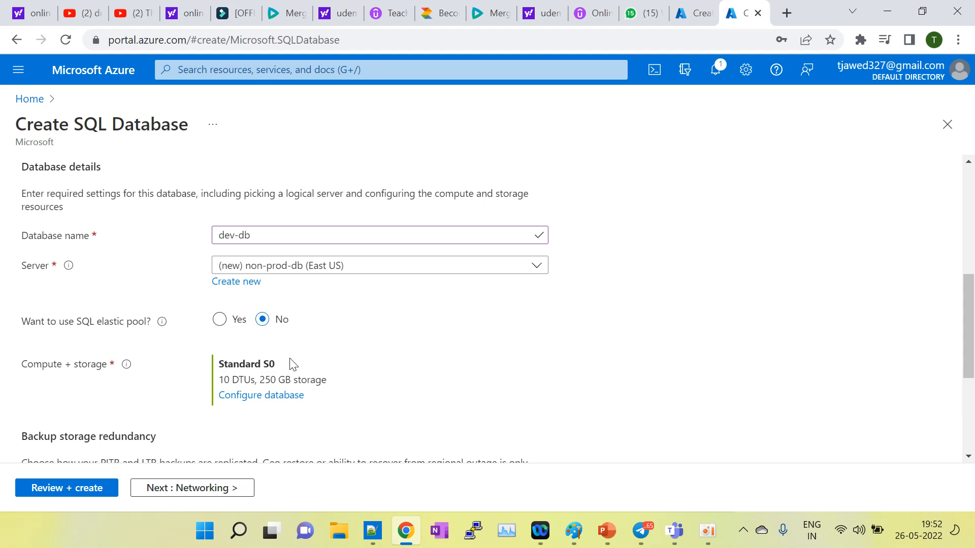
scroll(361, 344, "down", 1)
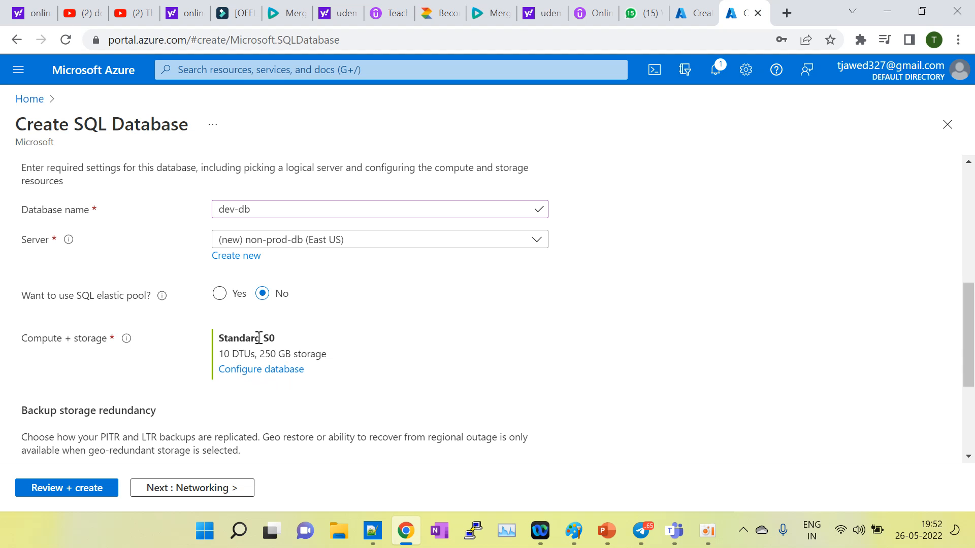
Step: Configure Standard compute at 10 DTUs with 1 GB data max size, about 15.00 USD/month
left_click(253, 371)
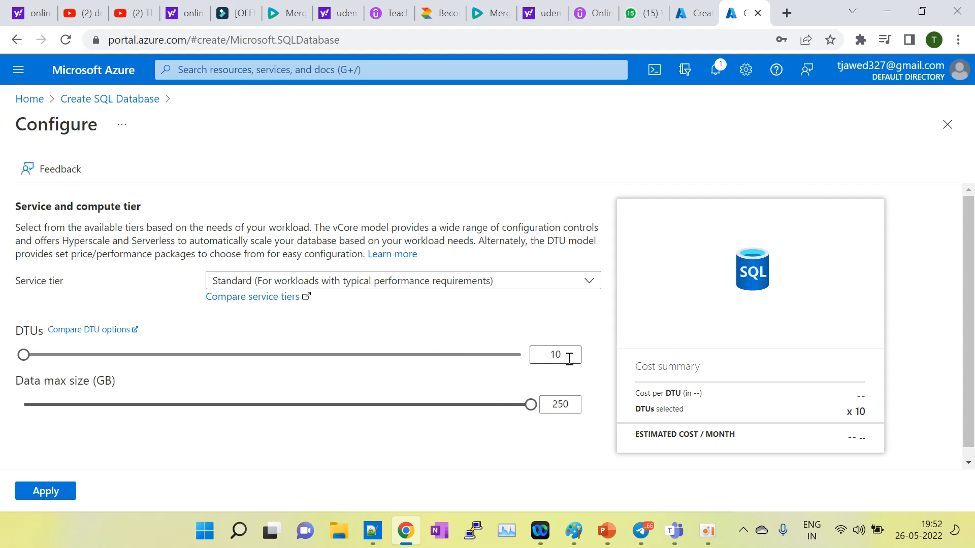
left_click_drag(570, 354, 557, 356)
type("1")
left_click(485, 460)
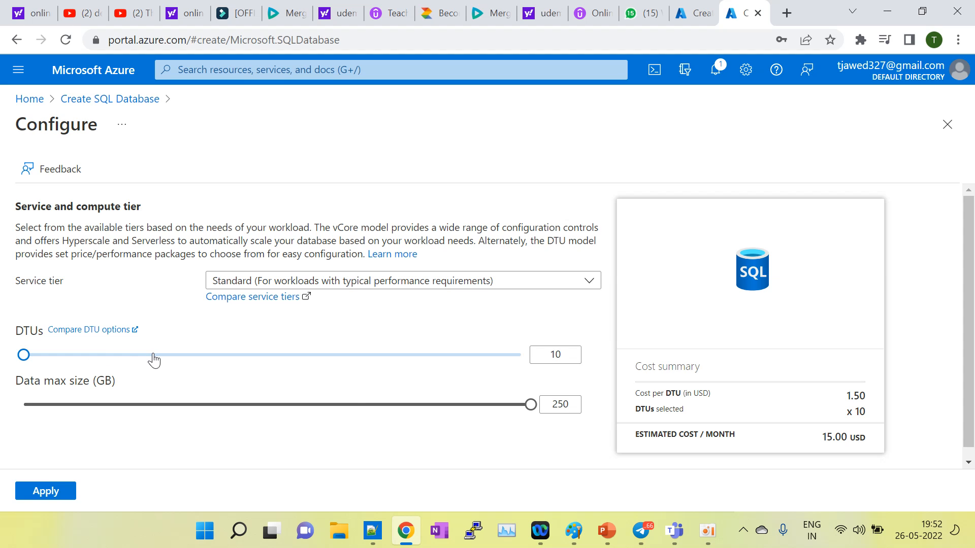
left_click_drag(574, 405, 542, 403)
type("1")
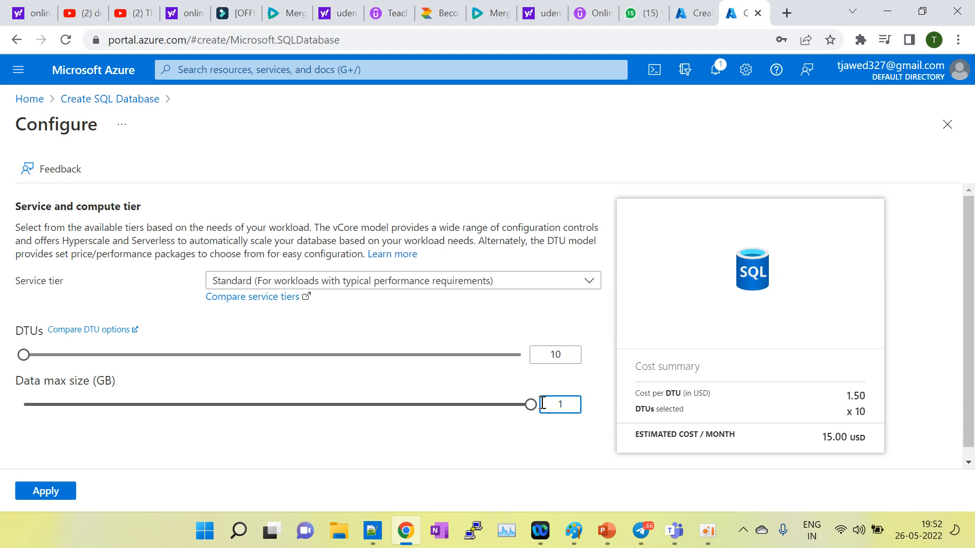
left_click(474, 459)
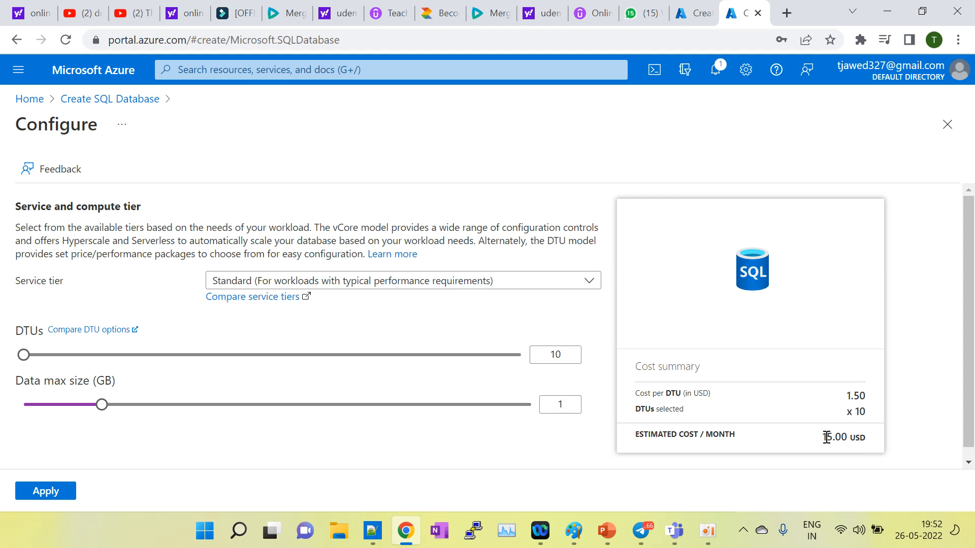
left_click_drag(826, 438, 860, 438)
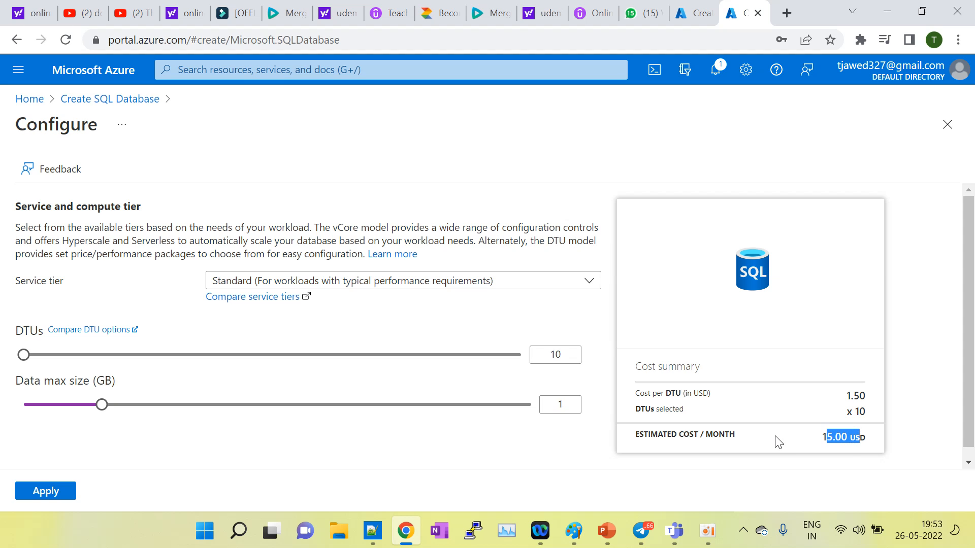
left_click(441, 454)
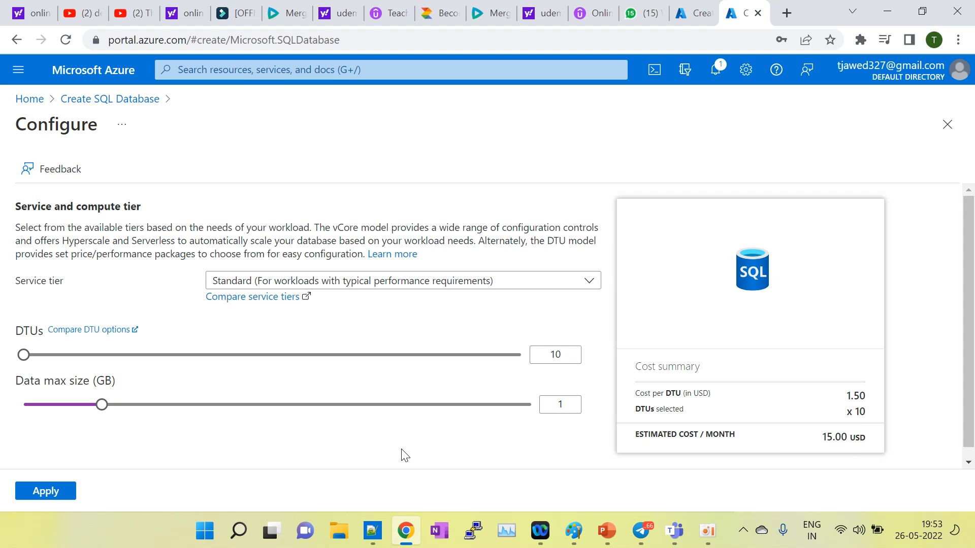
scroll(382, 452, "down", 1)
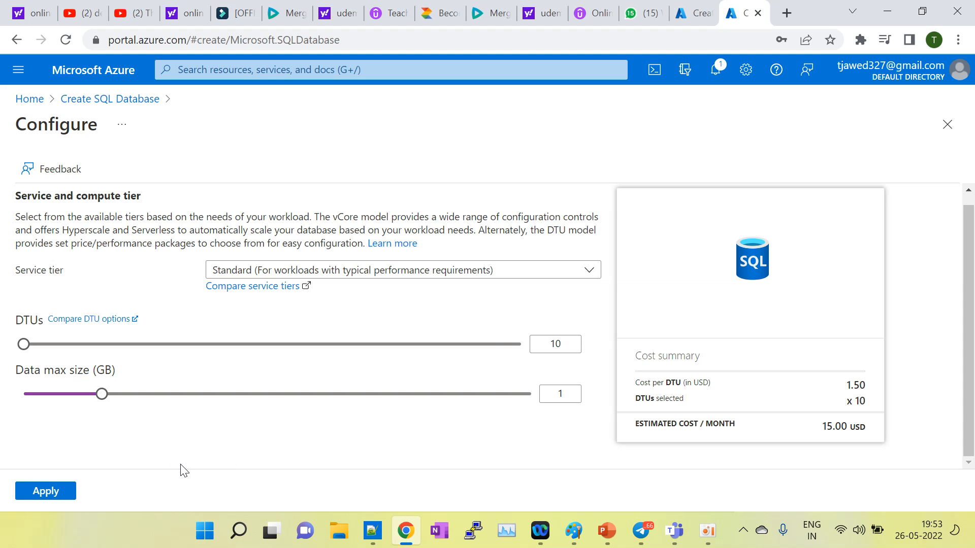
scroll(112, 363, "up", 1)
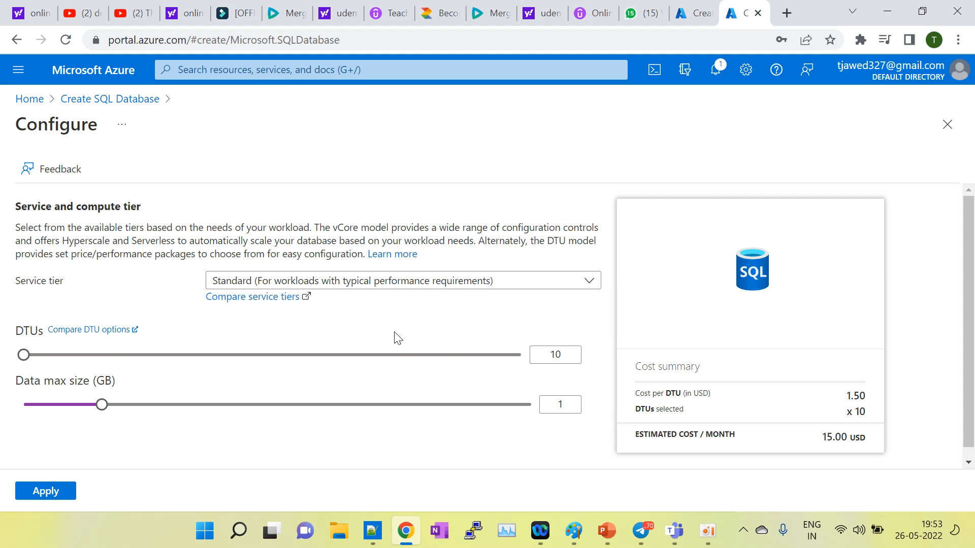
Step: Search 'DTU full form in sql sb' in a new tab and expand 'What is DTU in SQL?'
left_click(786, 12)
type("D")
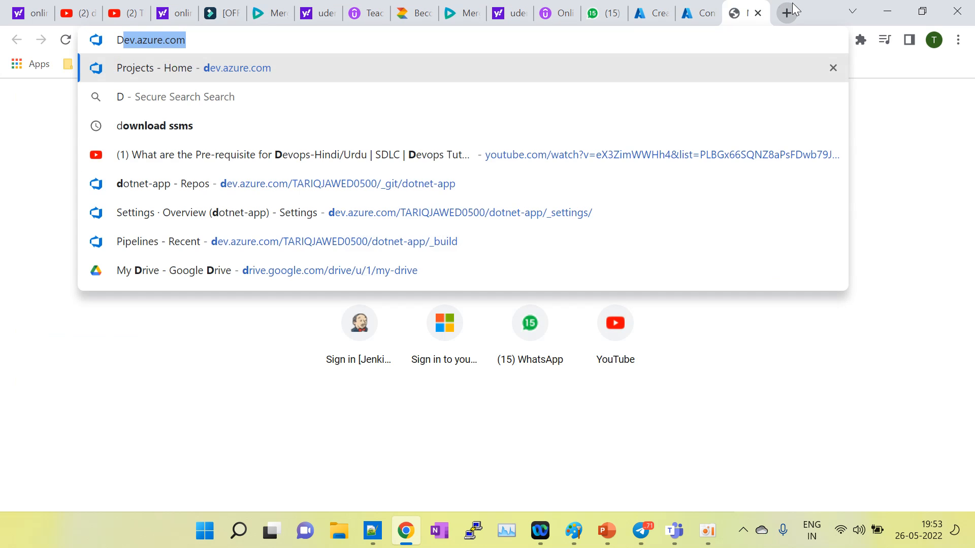
type("TU full f")
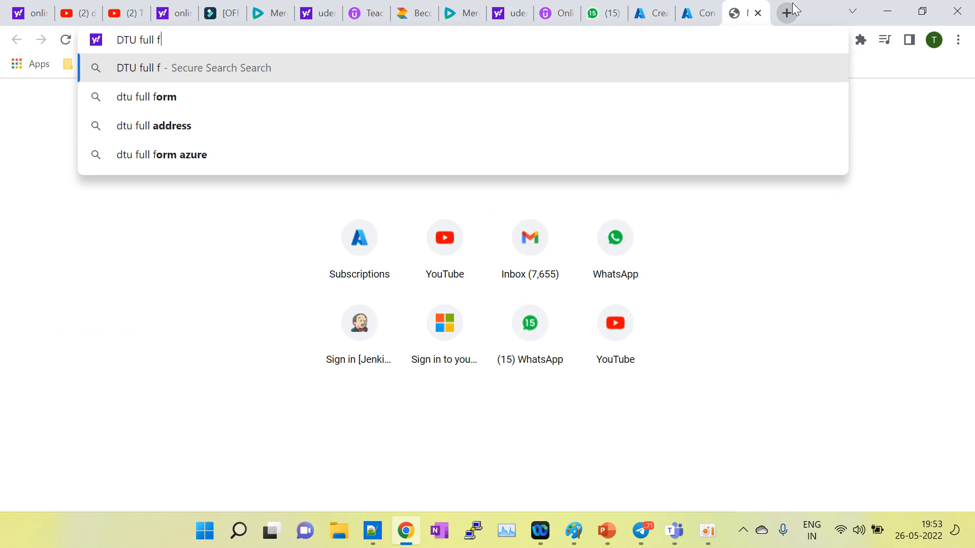
type("orm in sql sb")
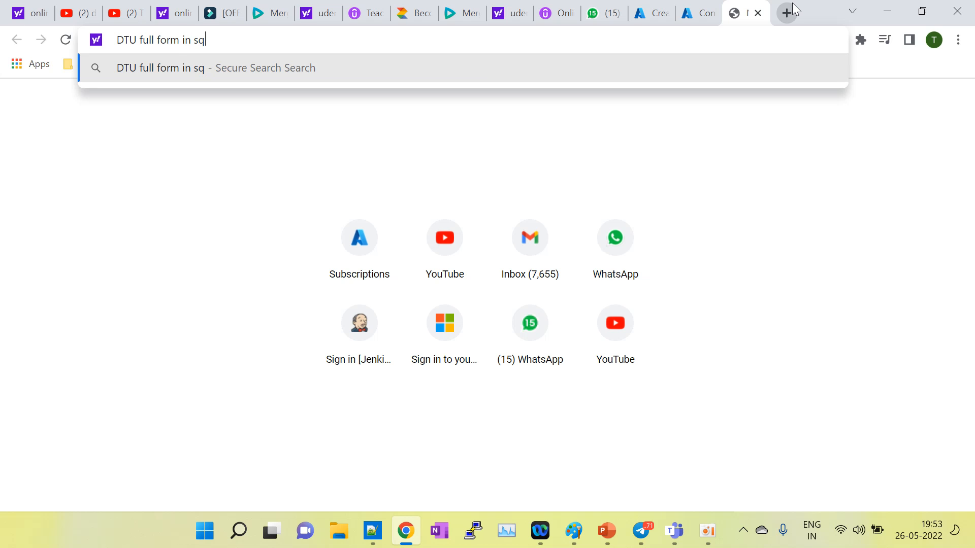
key("Return")
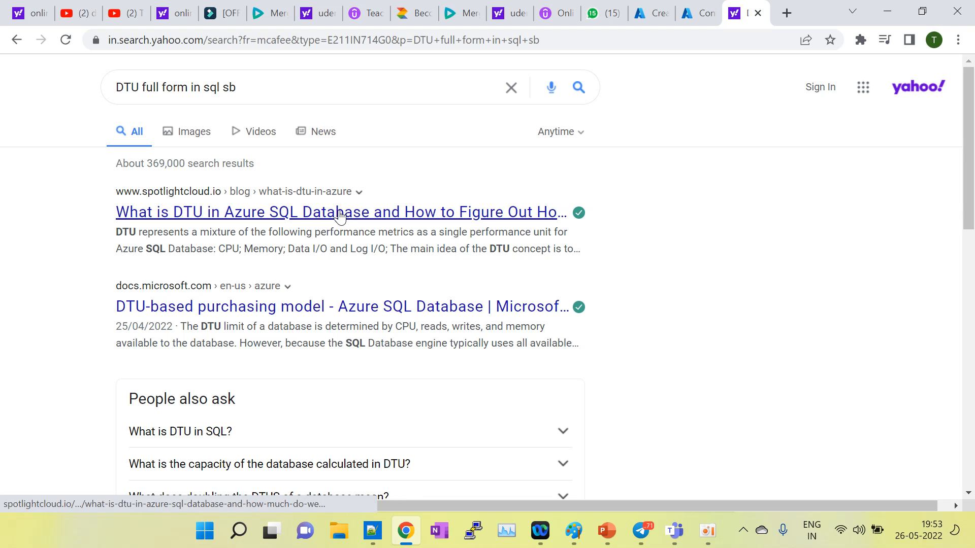
scroll(330, 367, "down", 2)
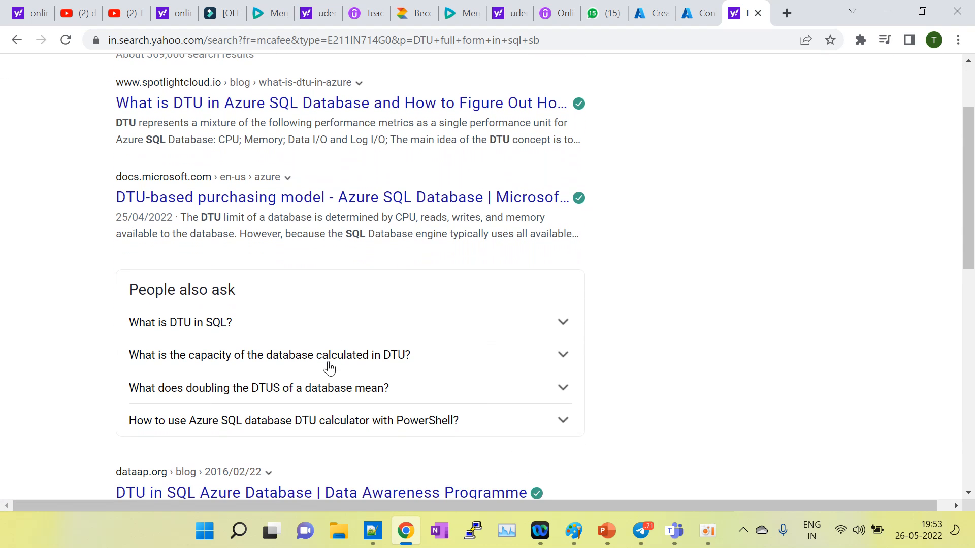
left_click(290, 324)
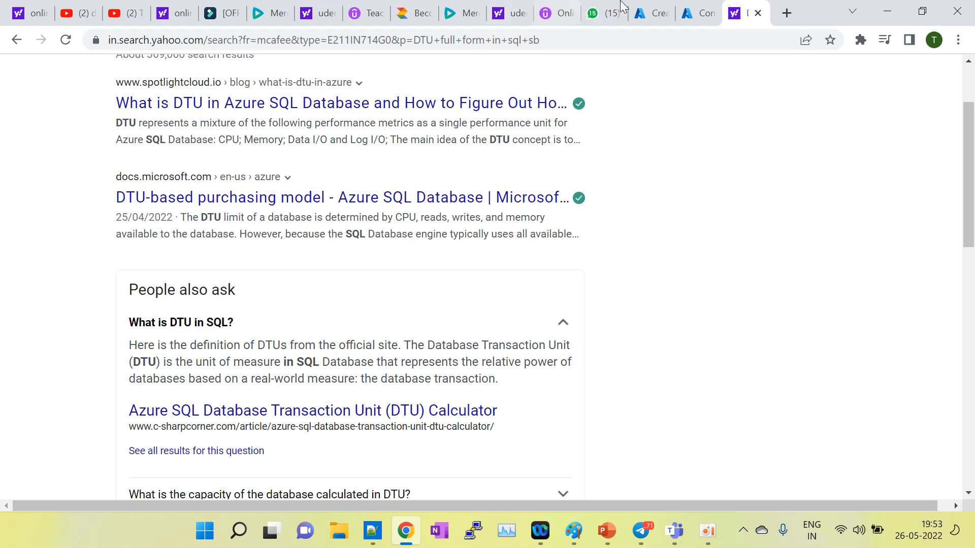
Step: Apply the 10 DTU, 1 GB configuration and choose locally-redundant backup storage
left_click(694, 11)
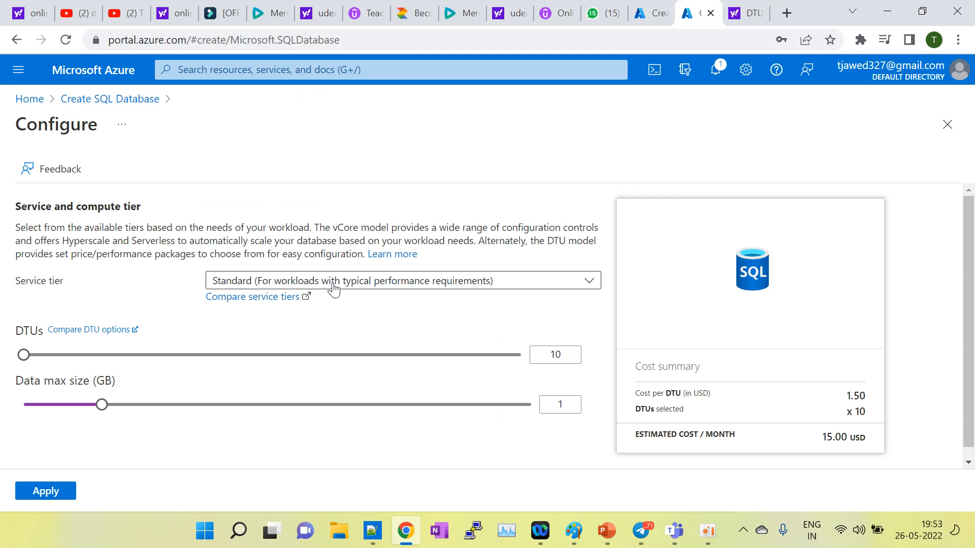
left_click(43, 494)
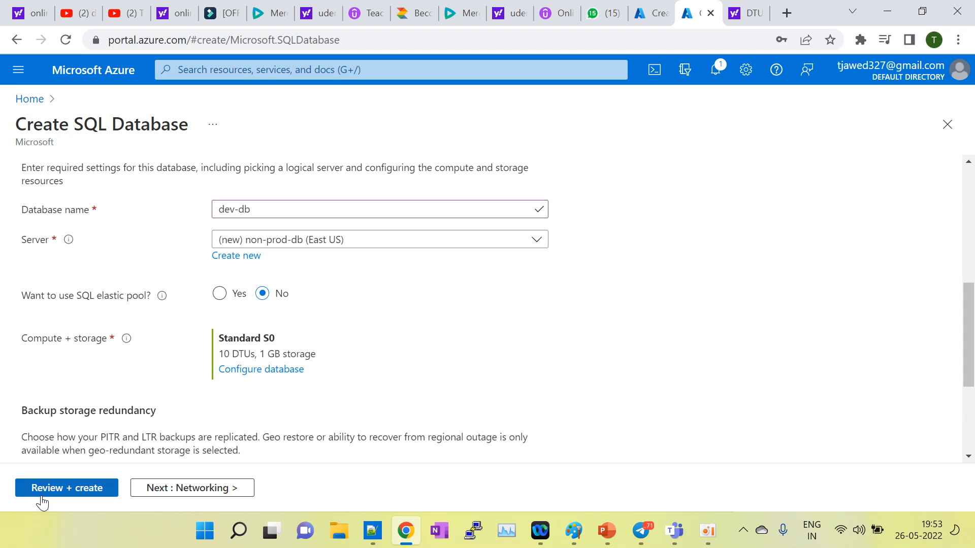
scroll(202, 425, "down", 1)
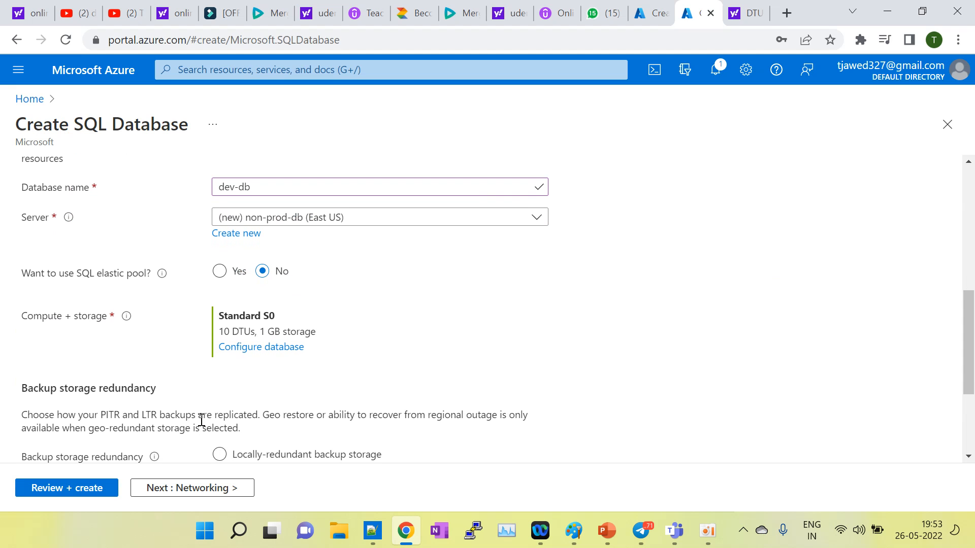
scroll(206, 386, "down", 3)
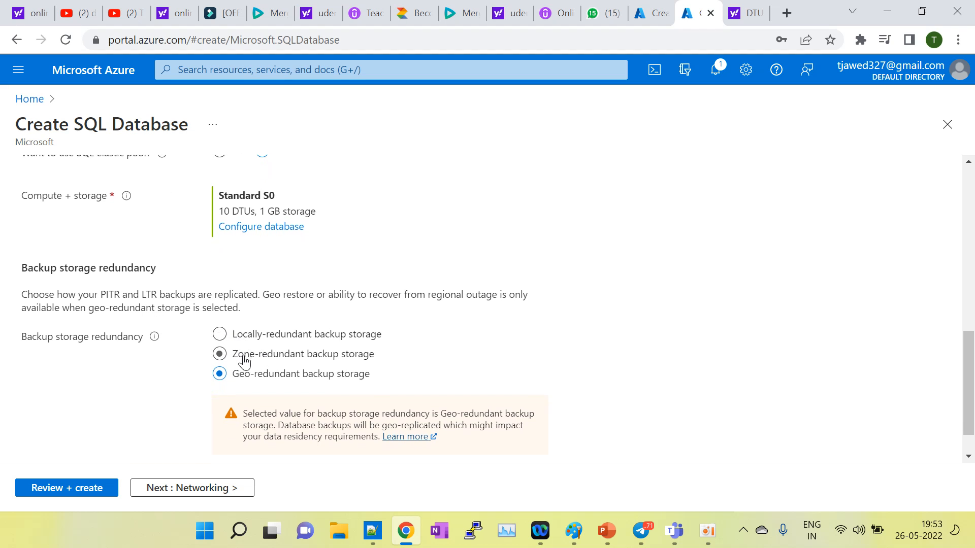
left_click(218, 334)
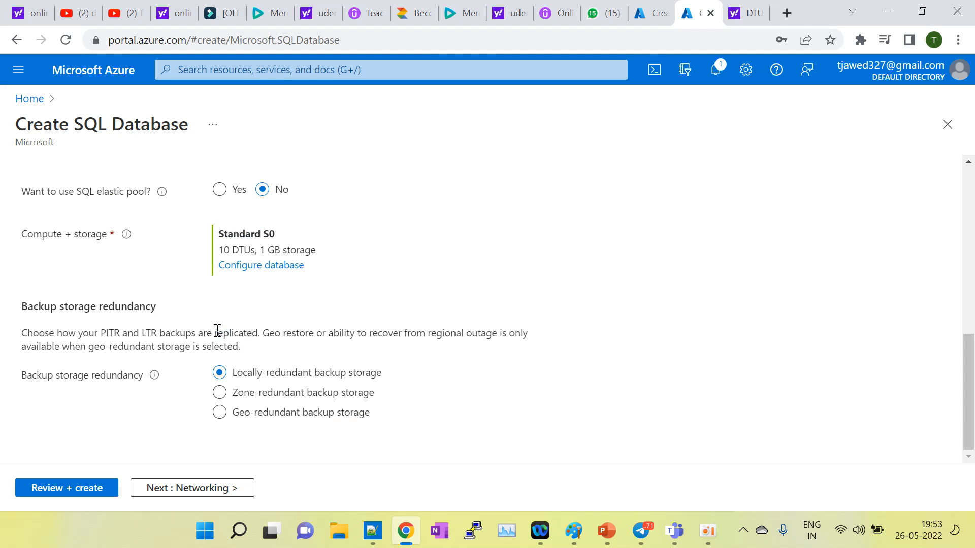
left_click(231, 396)
left_click(220, 374)
Step: On the Networking tab, try the public endpoint, private endpoint and No access connectivity options
left_click(186, 488)
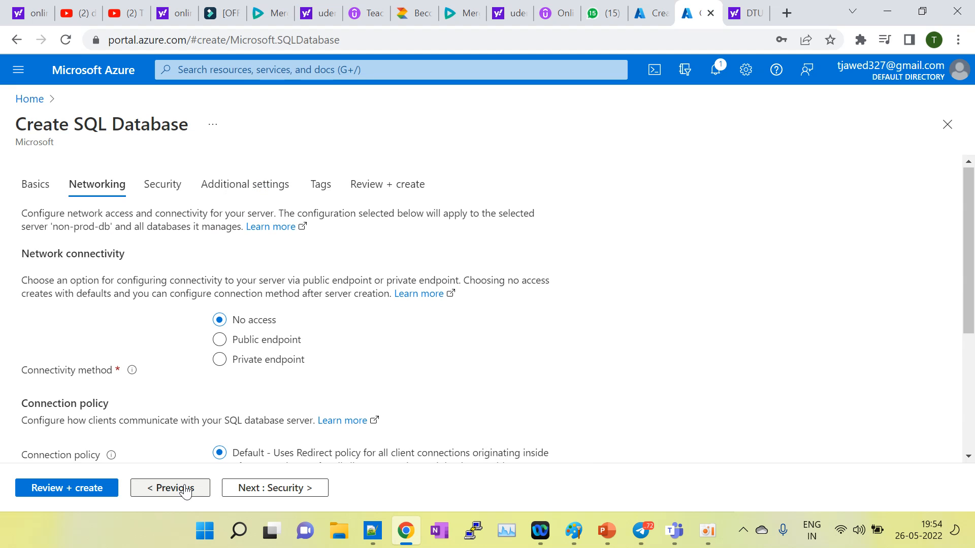
scroll(368, 366, "down", 1)
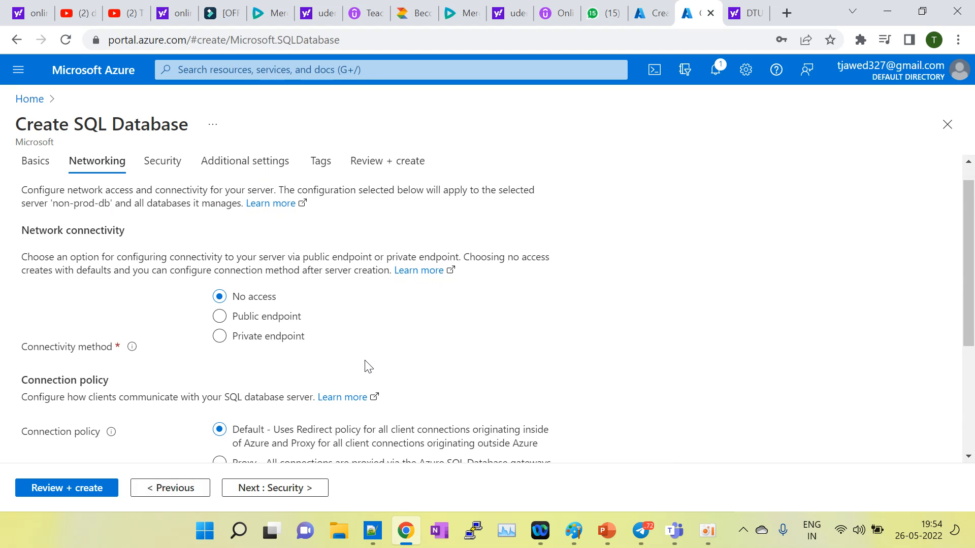
left_click(216, 320)
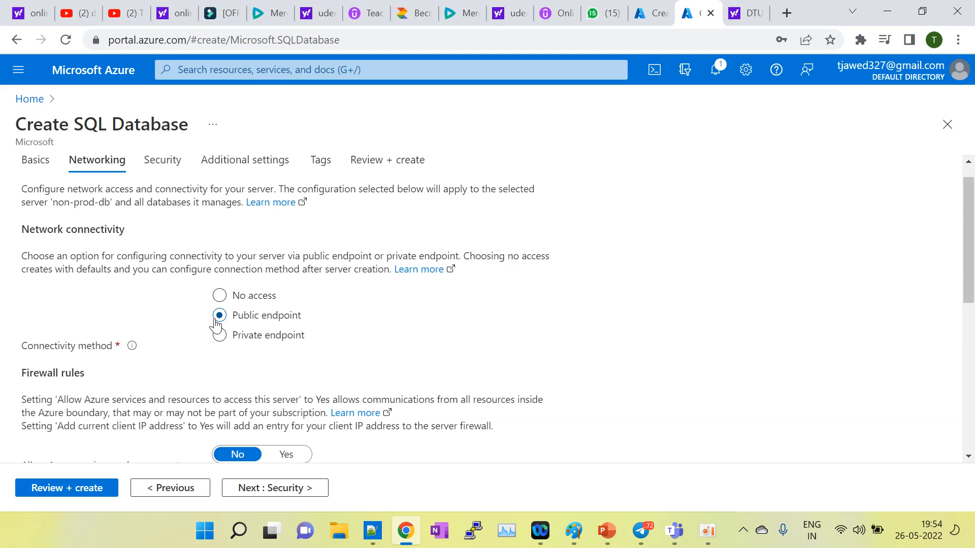
left_click(217, 335)
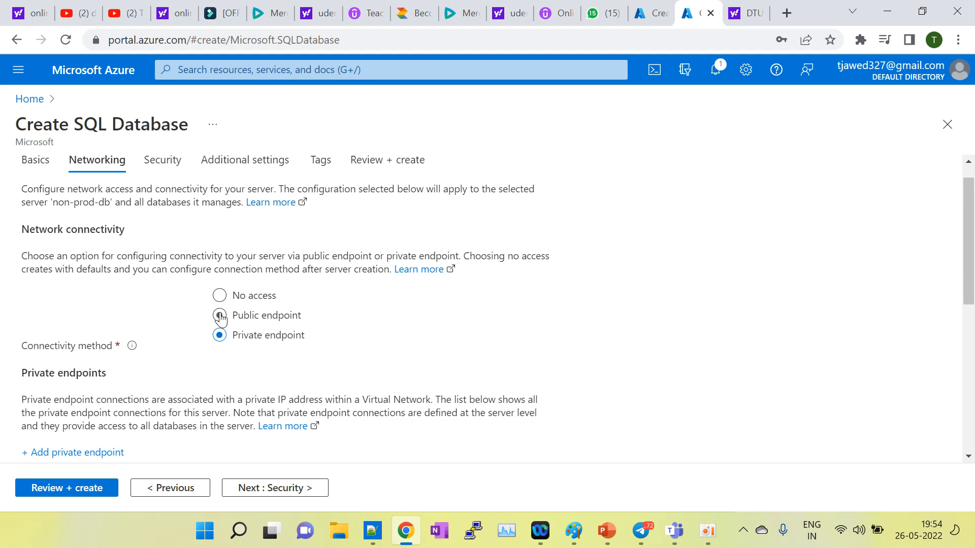
left_click(220, 316)
left_click(219, 295)
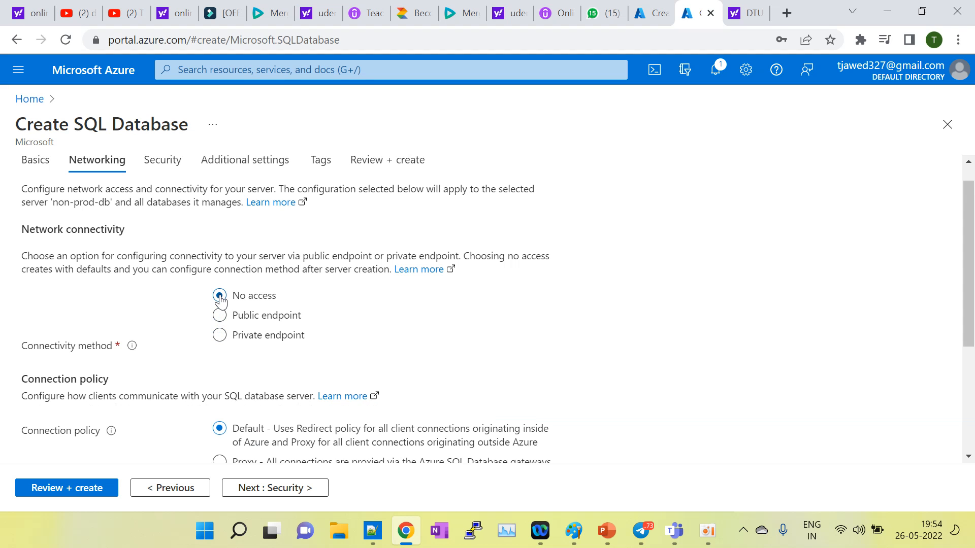
left_click(219, 335)
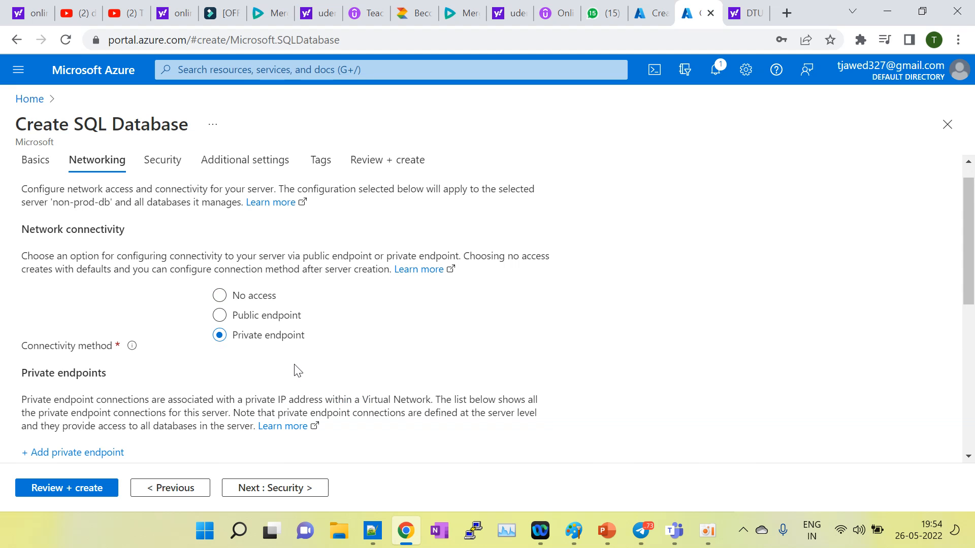
Step: Settle on No access connectivity, review connection policy and TLS, and continue to Security
scroll(294, 368, "down", 2)
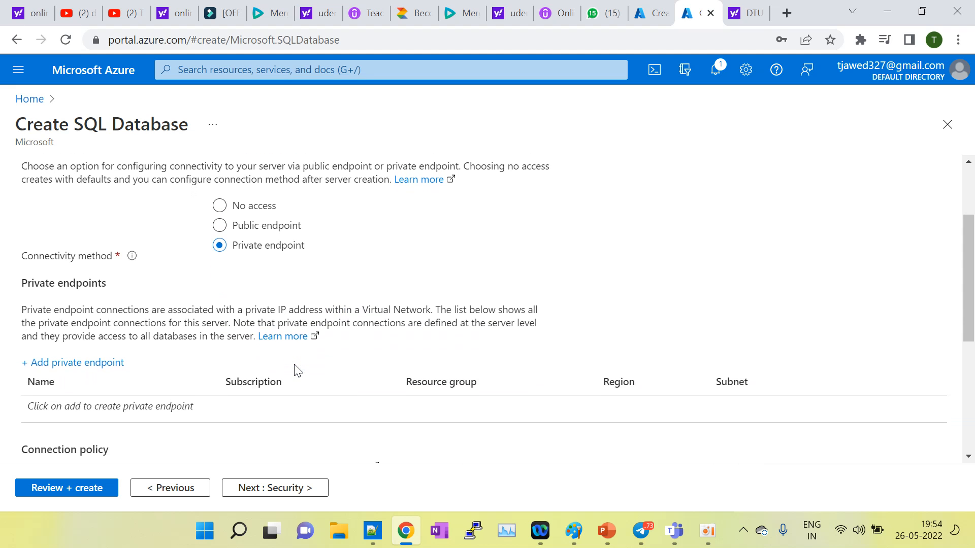
scroll(298, 371, "up", 2)
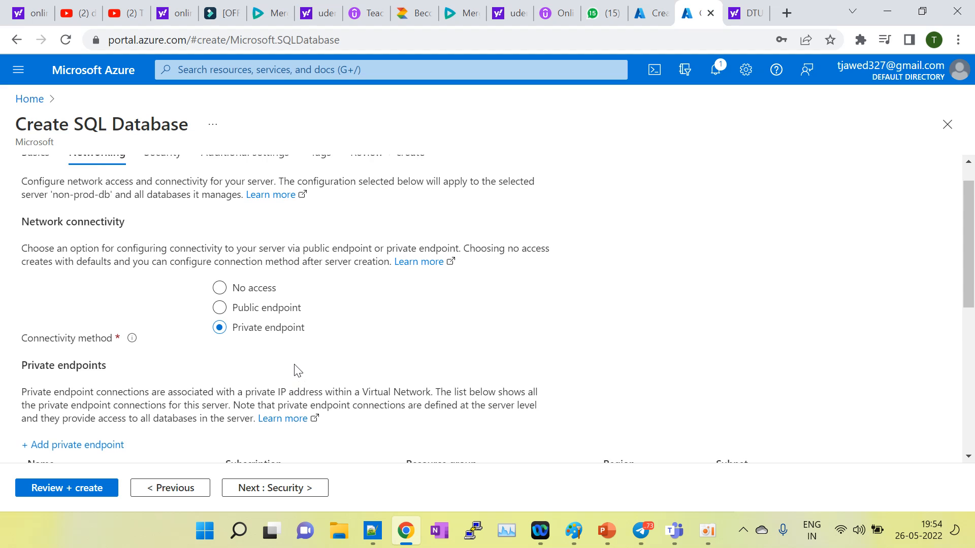
scroll(297, 370, "up", 1)
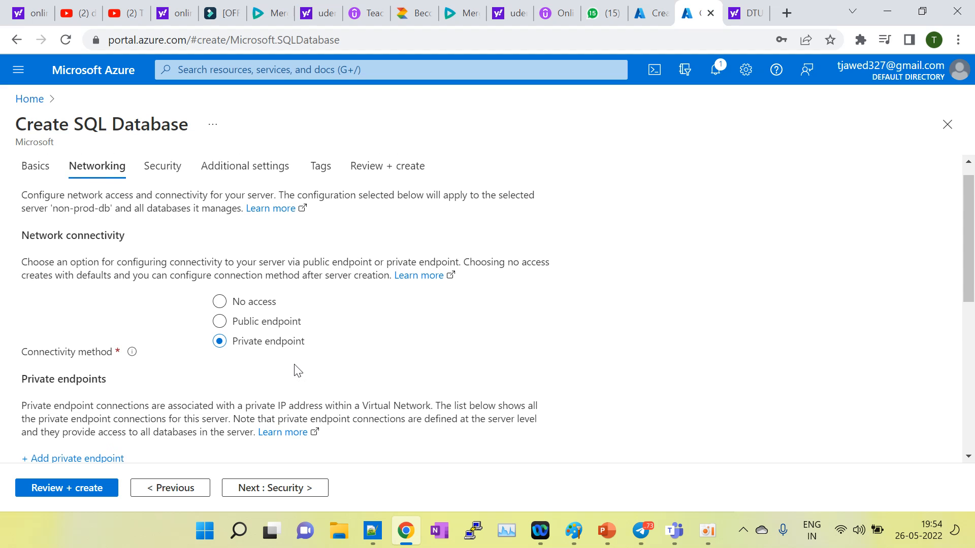
left_click(219, 306)
scroll(196, 357, "down", 3)
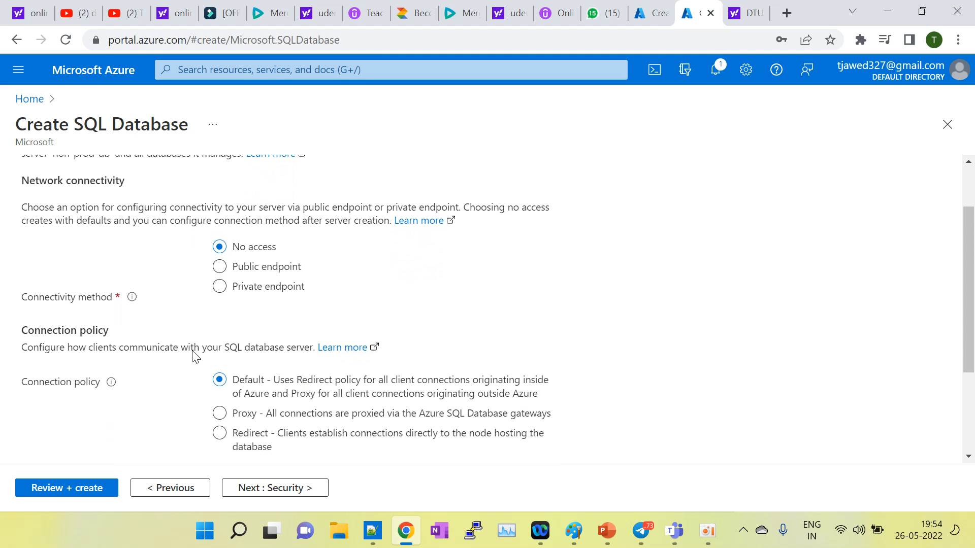
scroll(196, 357, "down", 1)
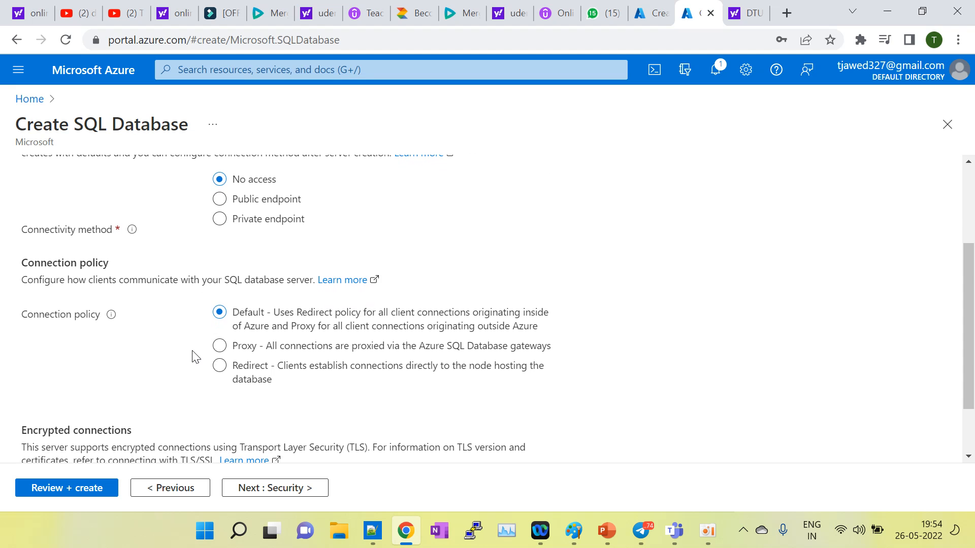
scroll(195, 357, "up", 2)
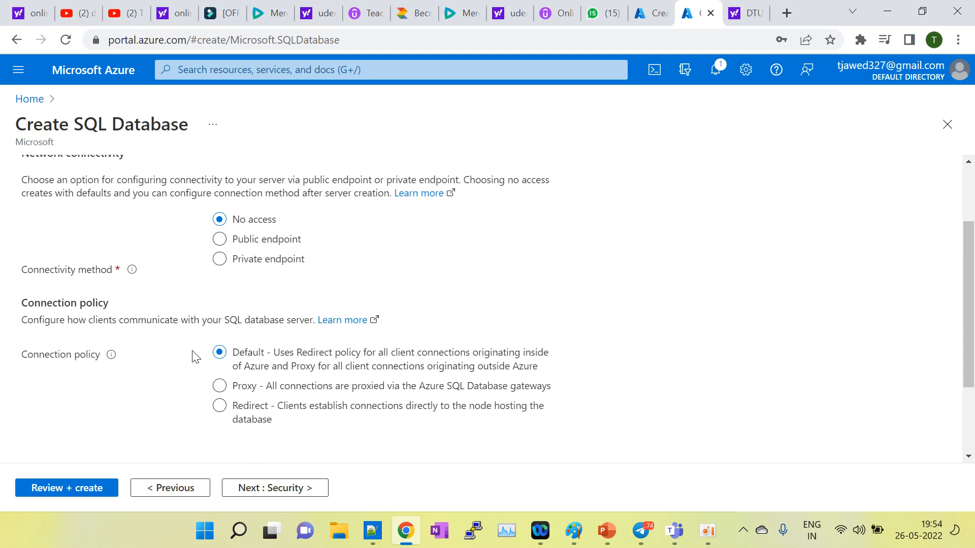
scroll(196, 357, "down", 2)
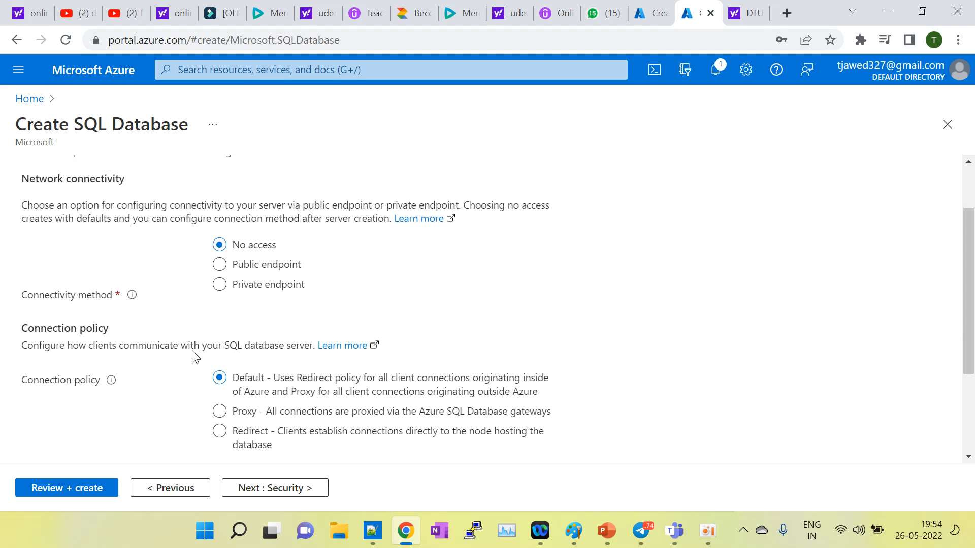
scroll(195, 357, "down", 2)
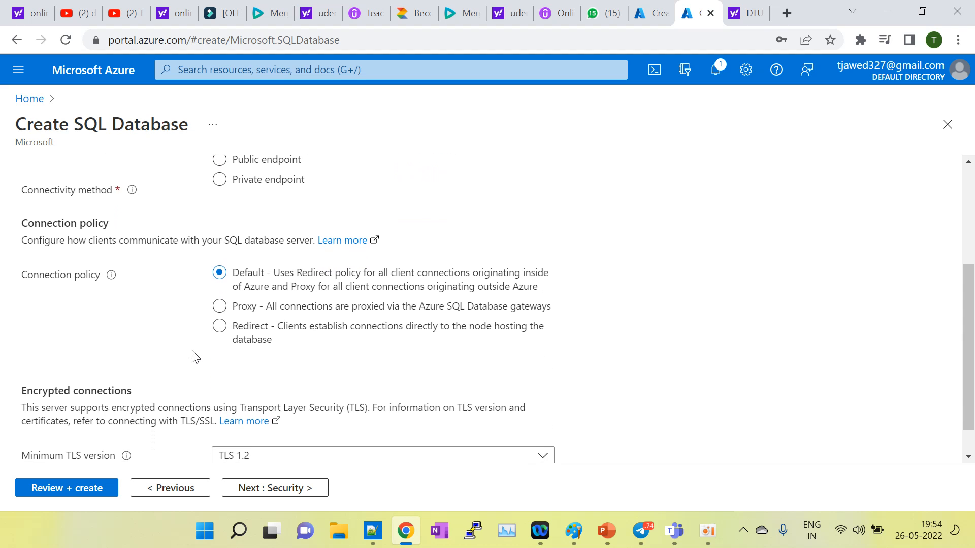
scroll(196, 357, "down", 1)
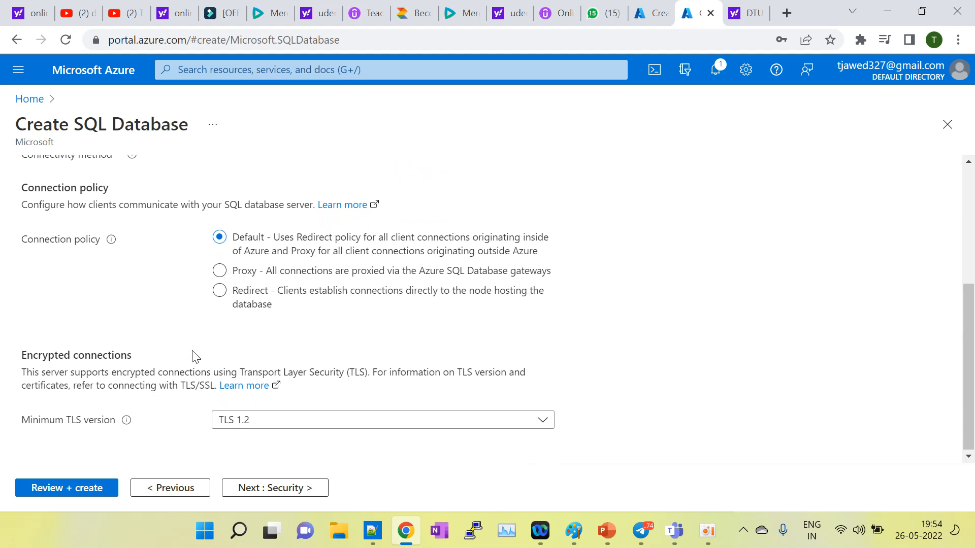
scroll(195, 357, "up", 1)
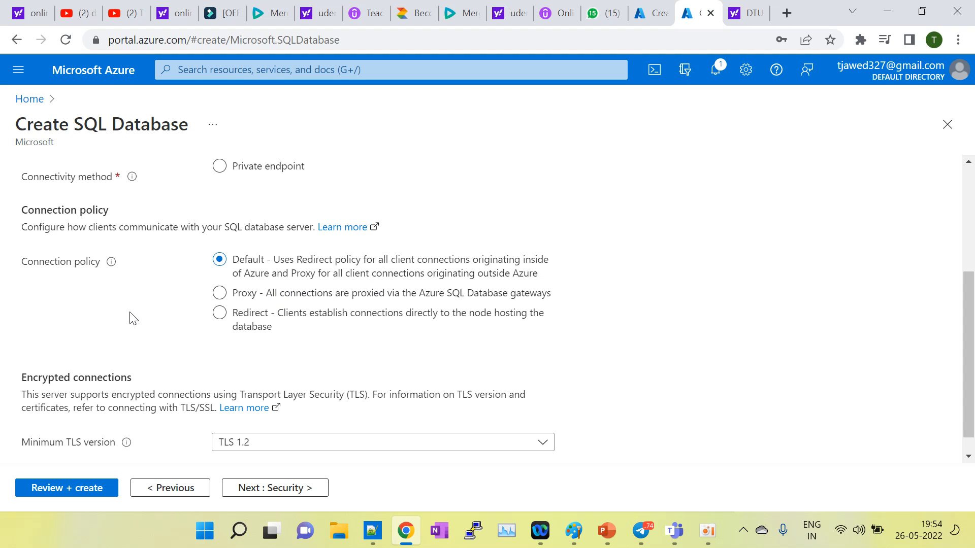
scroll(133, 319, "up", 3)
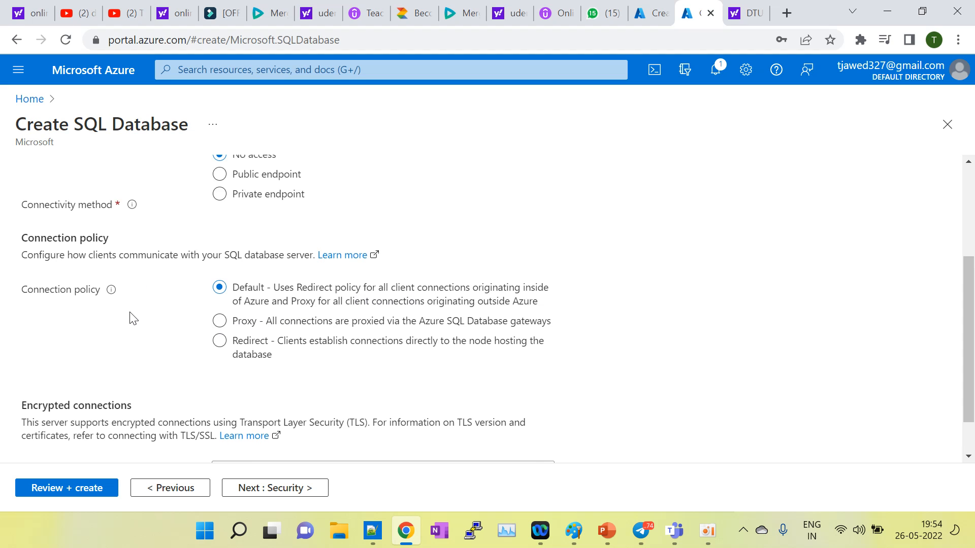
left_click(291, 491)
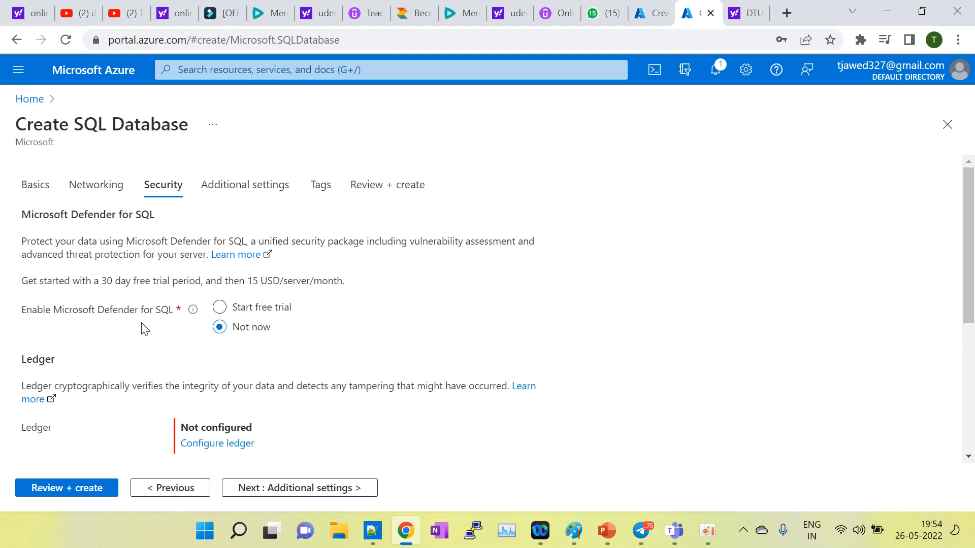
Step: Try the Defender free trial, then leave Microsoft Defender for SQL at Not now and continue
left_click(223, 310)
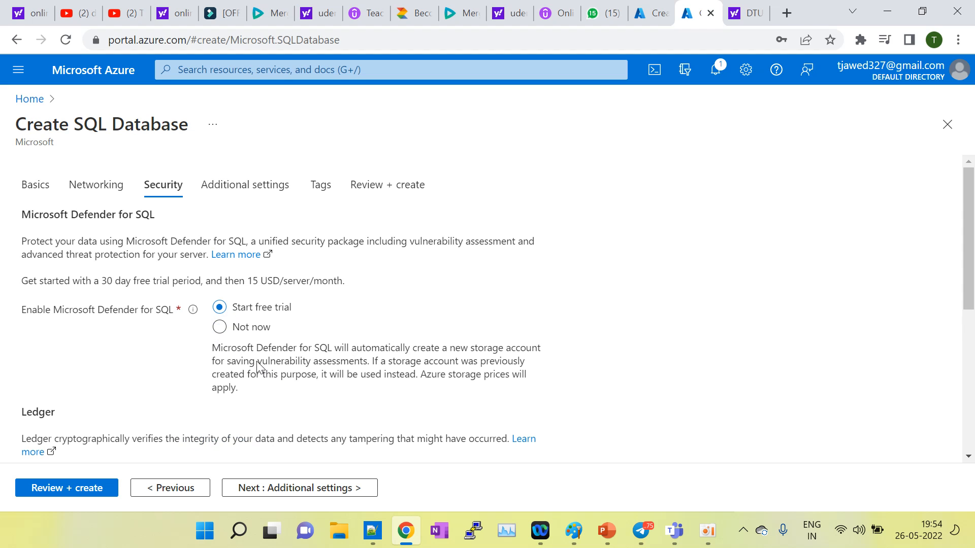
left_click_drag(258, 363, 360, 364)
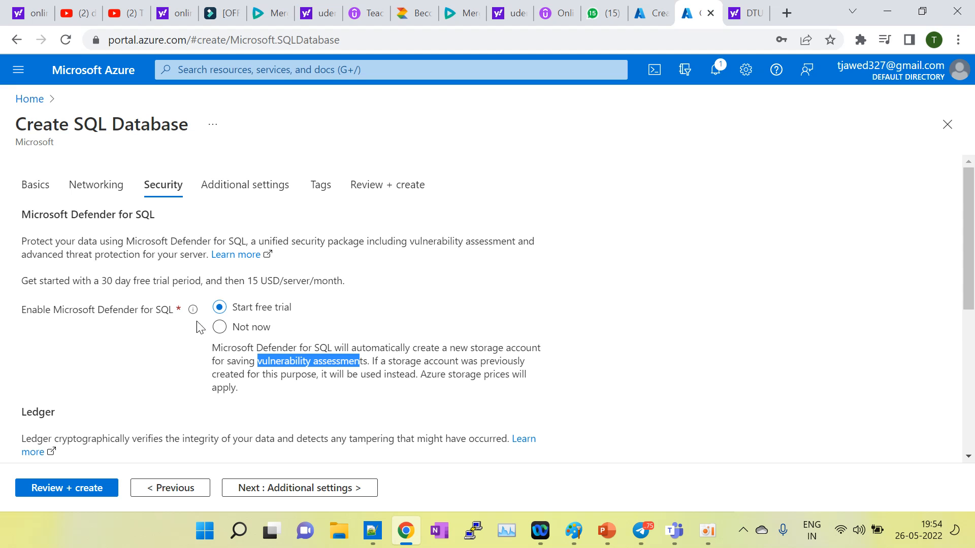
left_click(219, 327)
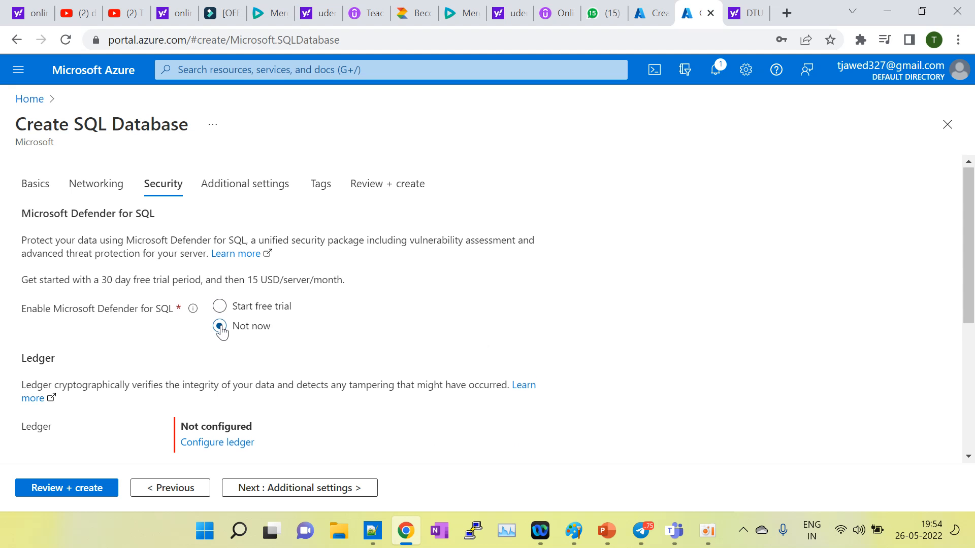
scroll(222, 331, "down", 3)
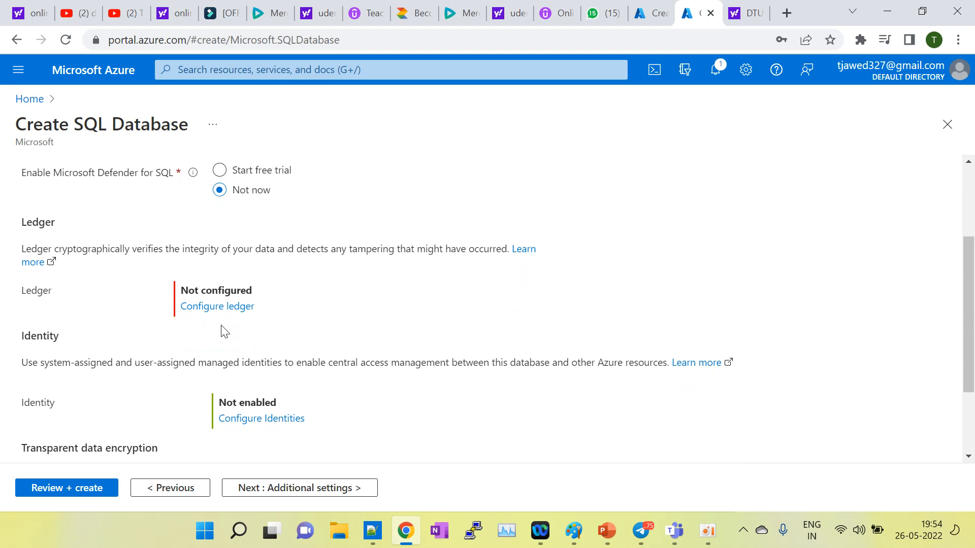
scroll(222, 331, "down", 1)
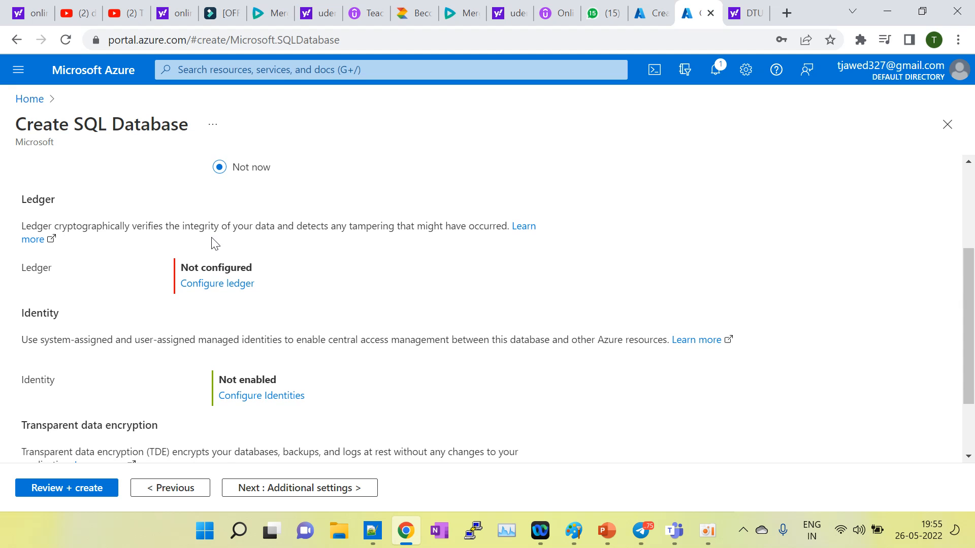
scroll(324, 273, "down", 2)
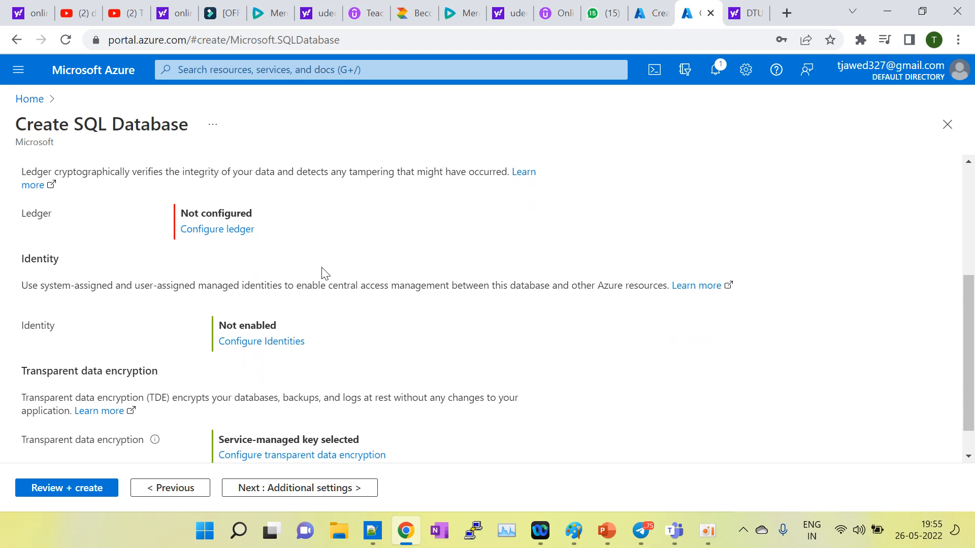
scroll(324, 273, "up", 1)
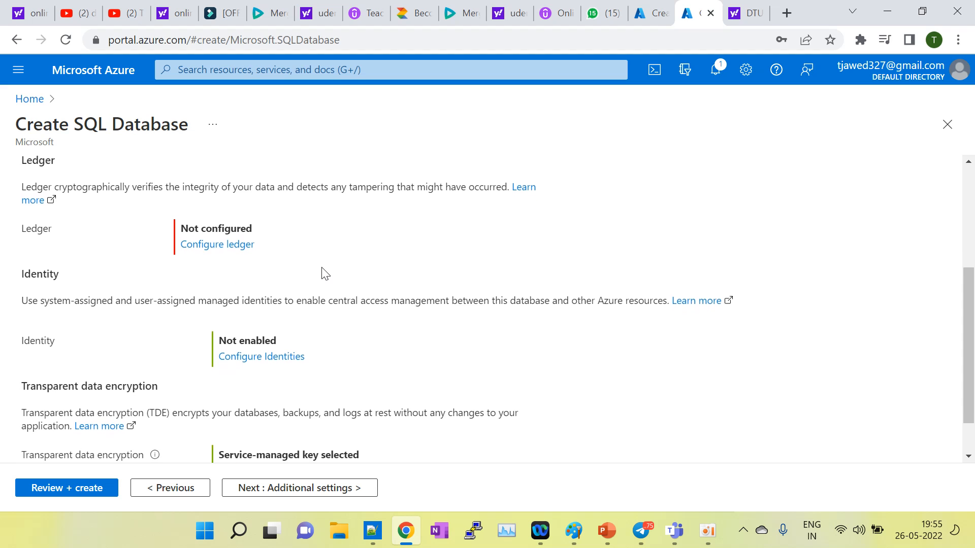
scroll(324, 273, "down", 2)
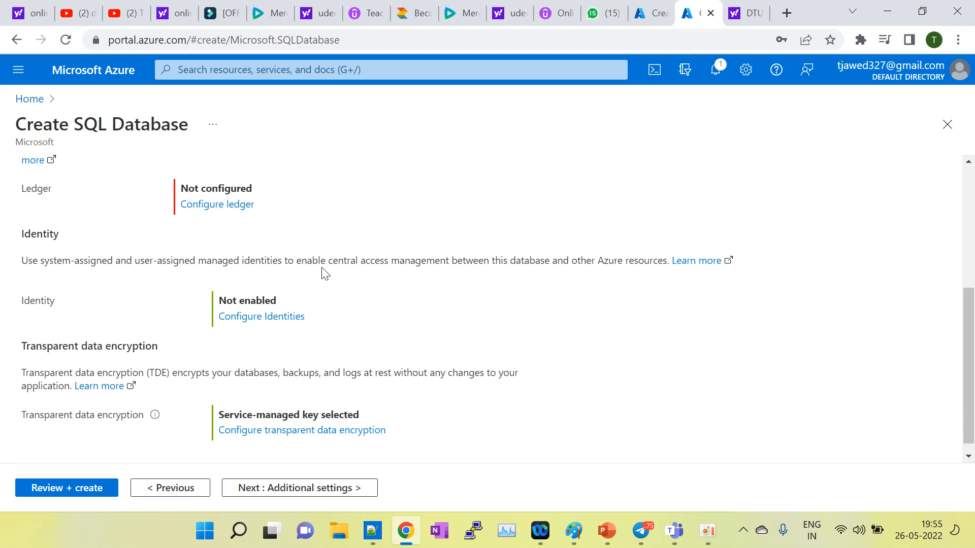
left_click(297, 488)
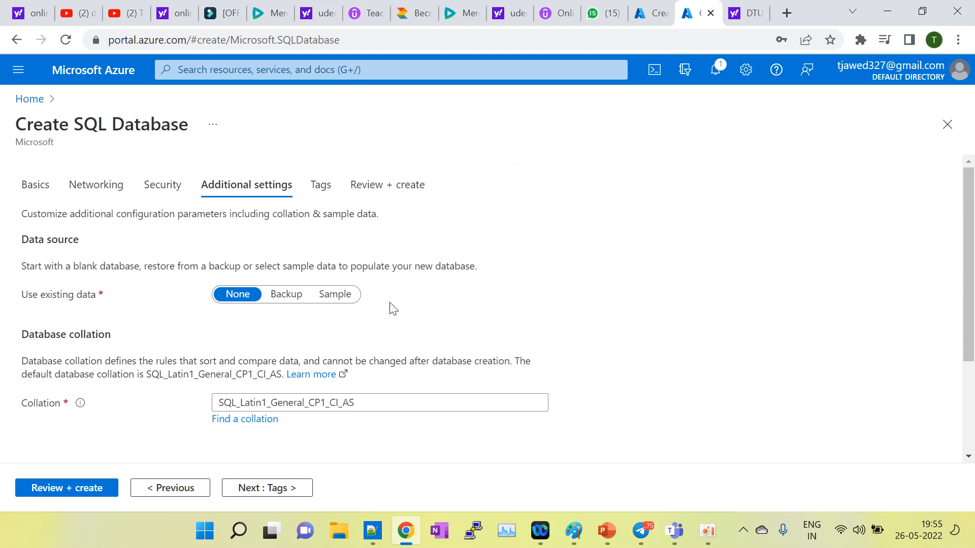
Step: Check the collation SQL_Latin1_General_CP1_CI_AS, leaving Use existing data as None
scroll(421, 327, "down", 1)
scroll(424, 329, "up", 1)
scroll(424, 328, "down", 2)
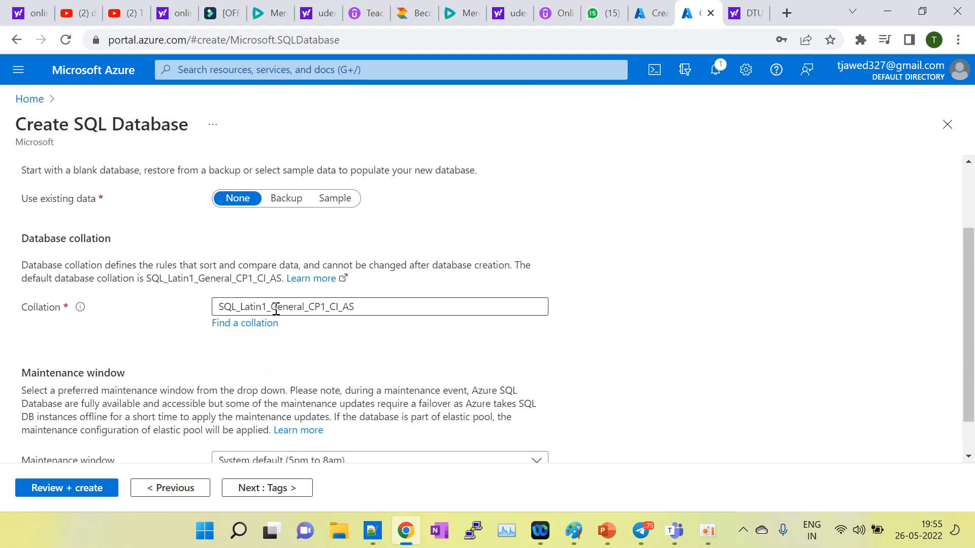
left_click_drag(381, 323, 216, 311)
left_click(368, 311)
left_click(333, 346)
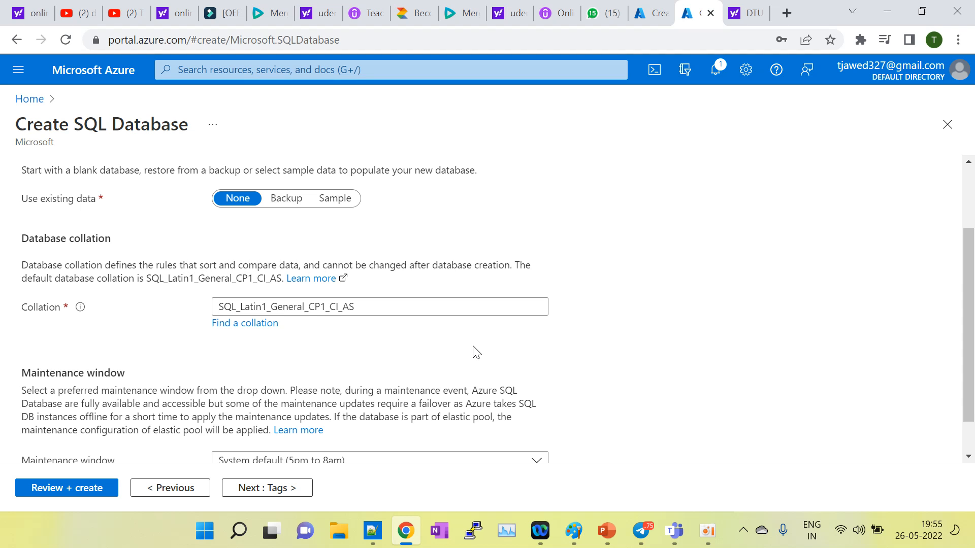
Step: Keep the maintenance window at System default (5pm to 8am) and continue to Tags
scroll(476, 353, "down", 1)
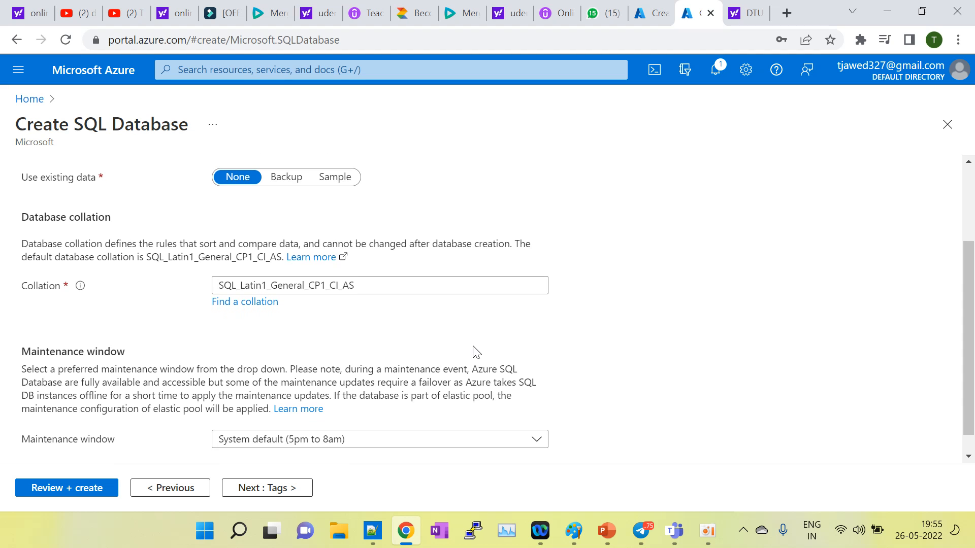
scroll(476, 352, "down", 1)
scroll(476, 353, "up", 1)
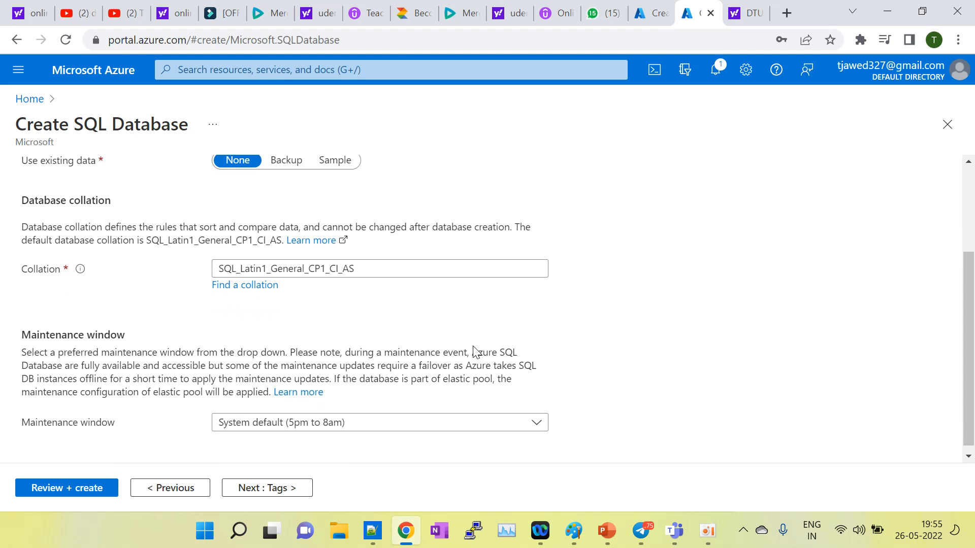
scroll(476, 353, "down", 1)
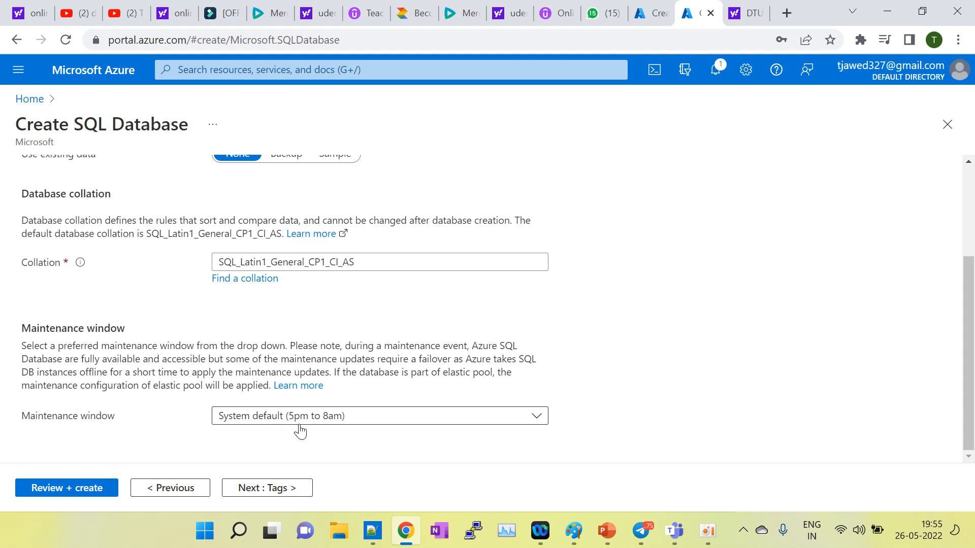
left_click(347, 418)
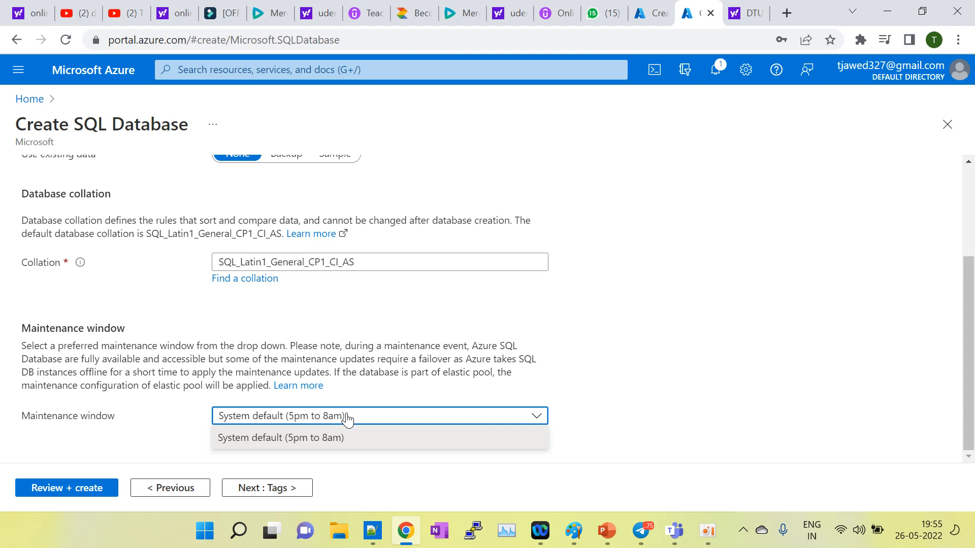
left_click(303, 444)
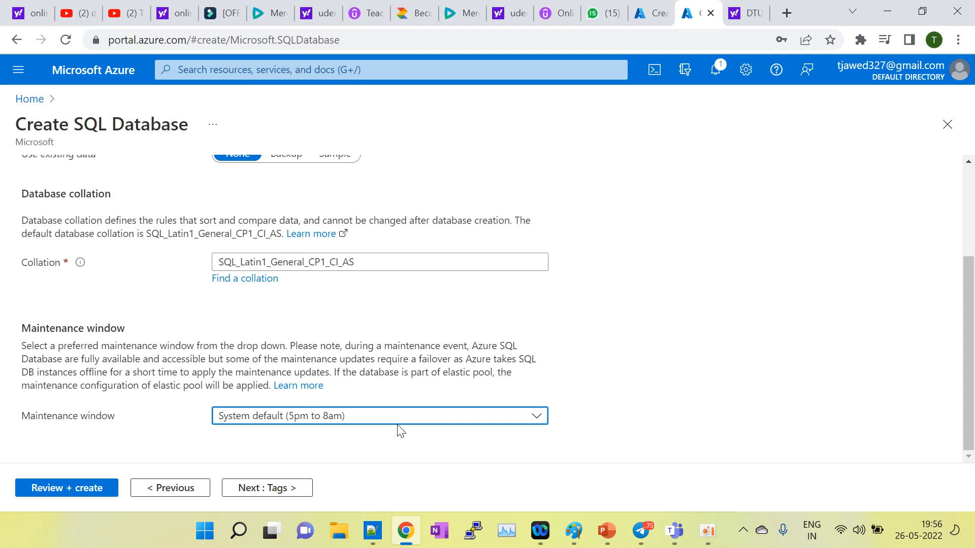
left_click(251, 490)
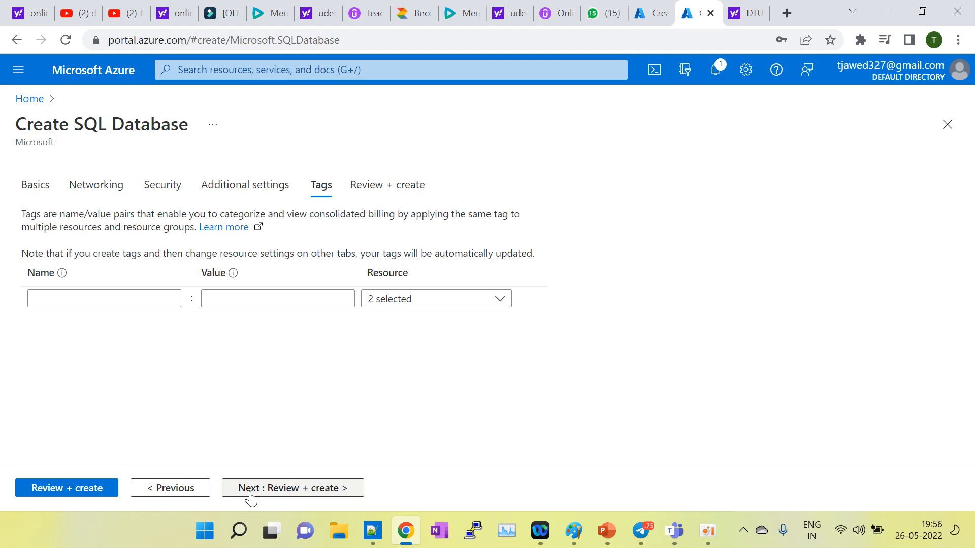
Step: Add a tag named sqldb with value tejas
left_click(104, 295)
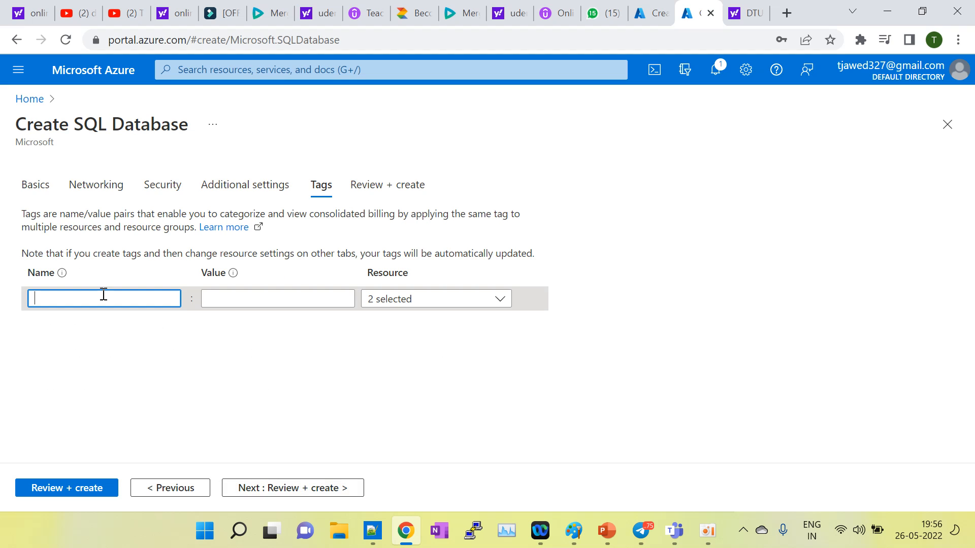
type("sqldb")
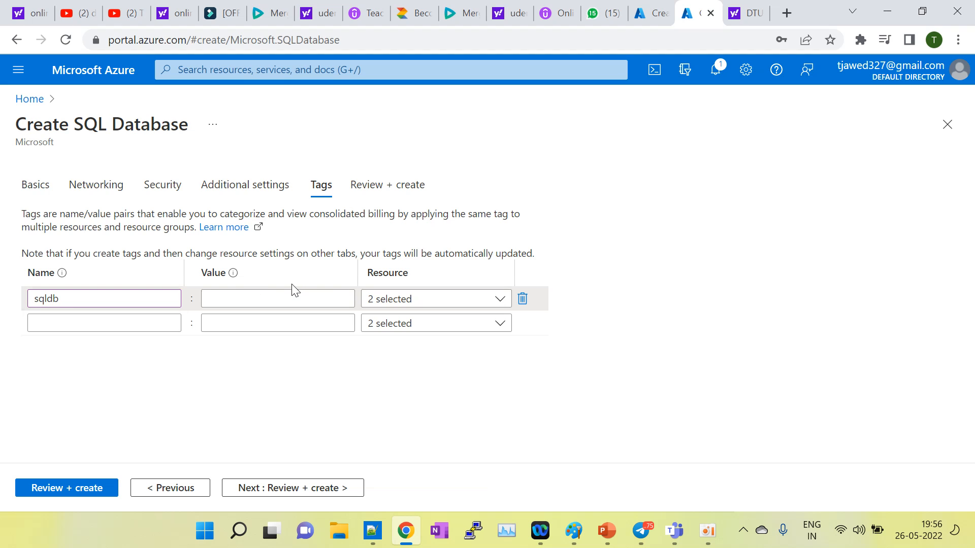
left_click(268, 300)
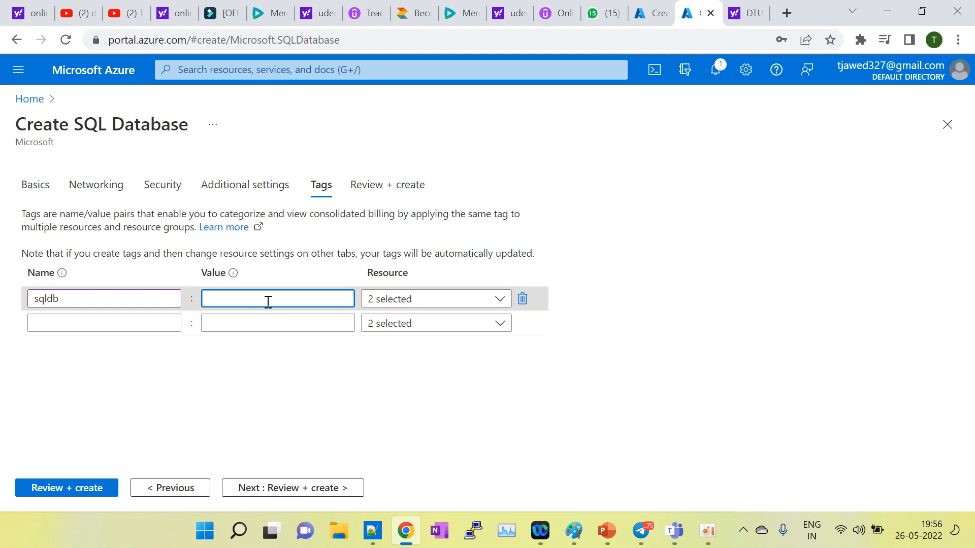
type("tejas")
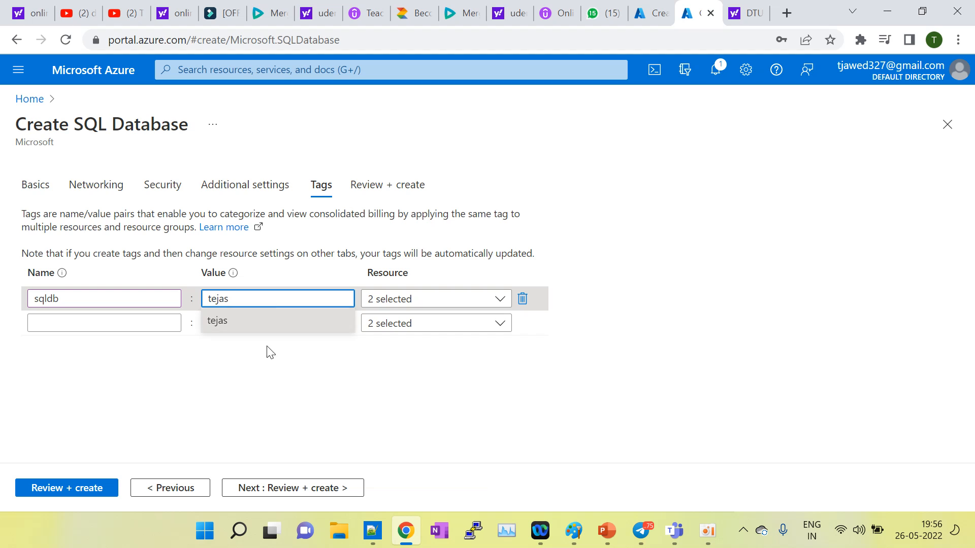
left_click(279, 449)
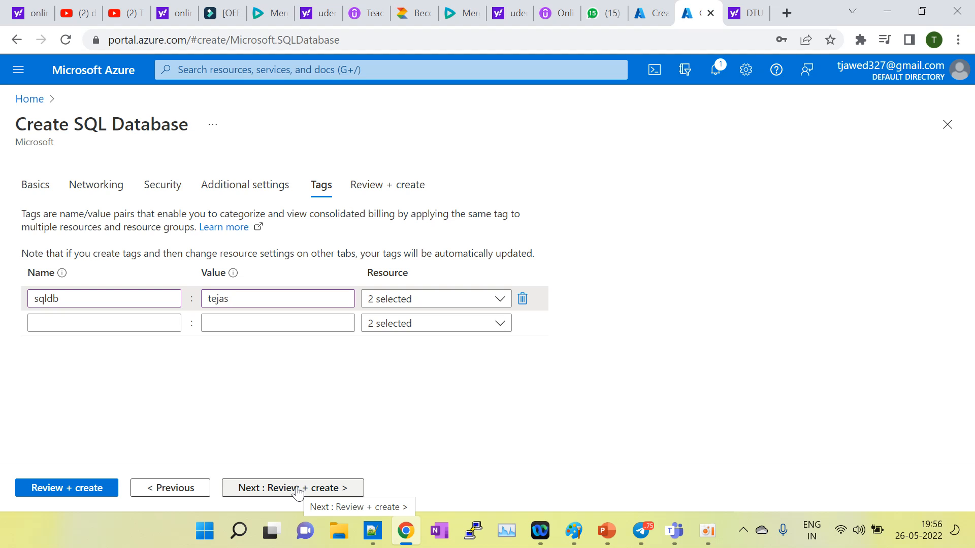
Step: Add a second tag 'db team' with value tejas and proceed to Review + create
left_click(79, 323)
type("d")
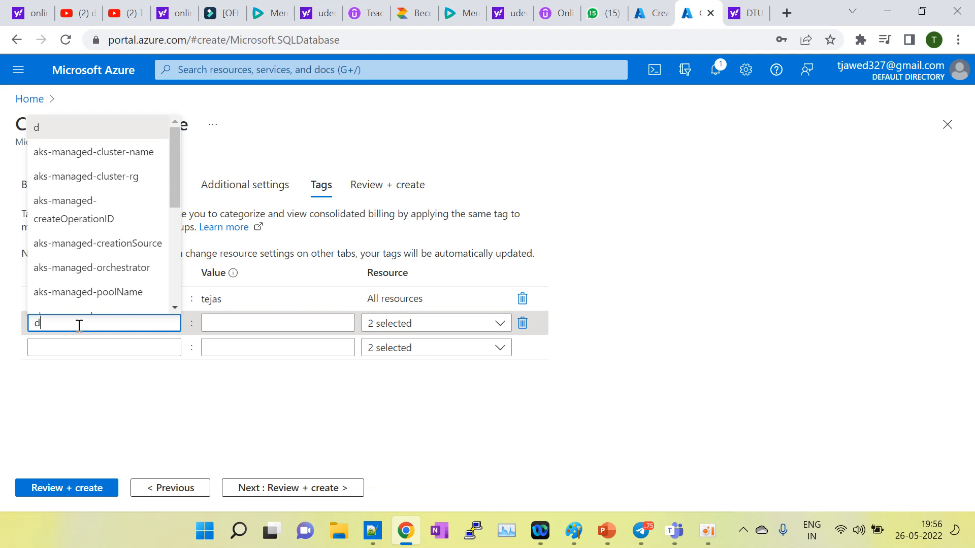
type("b team")
left_click(257, 326)
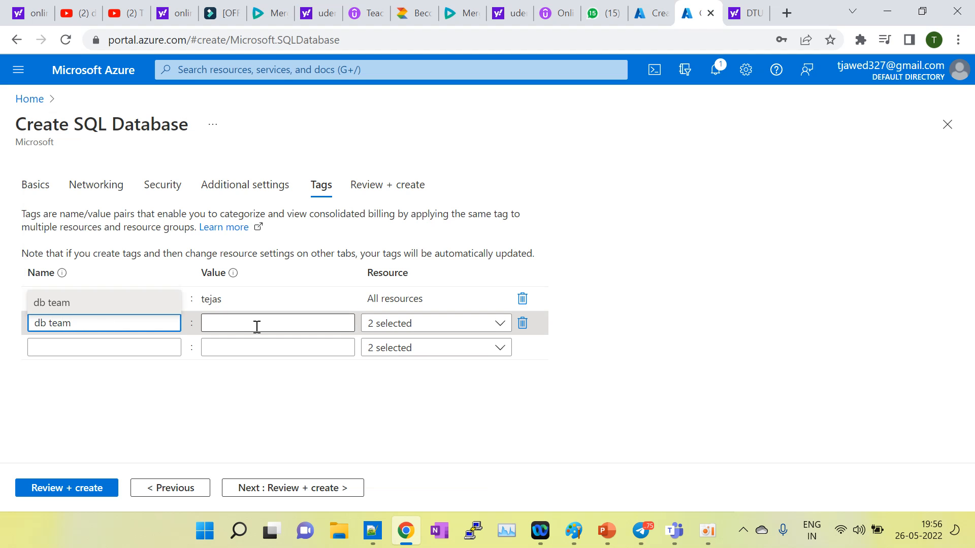
type("tejas")
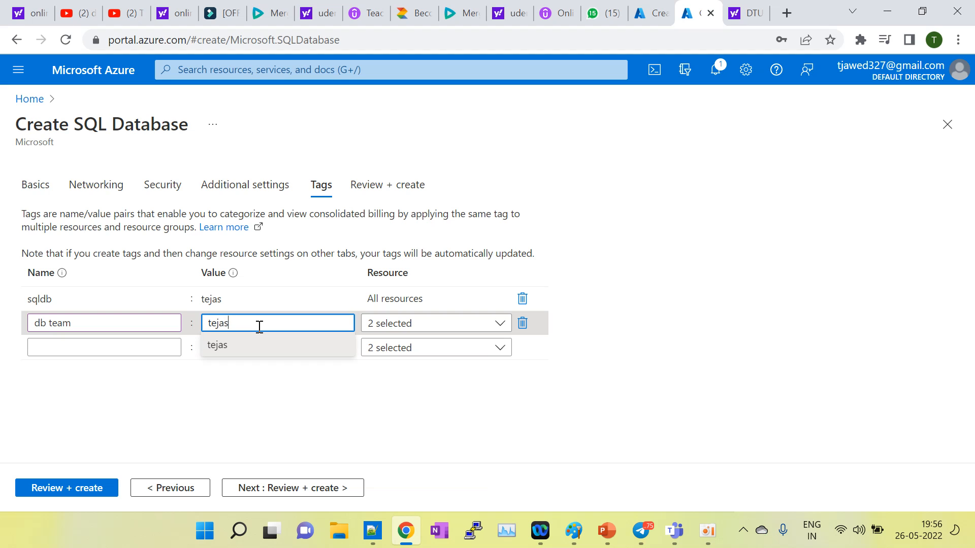
left_click(238, 410)
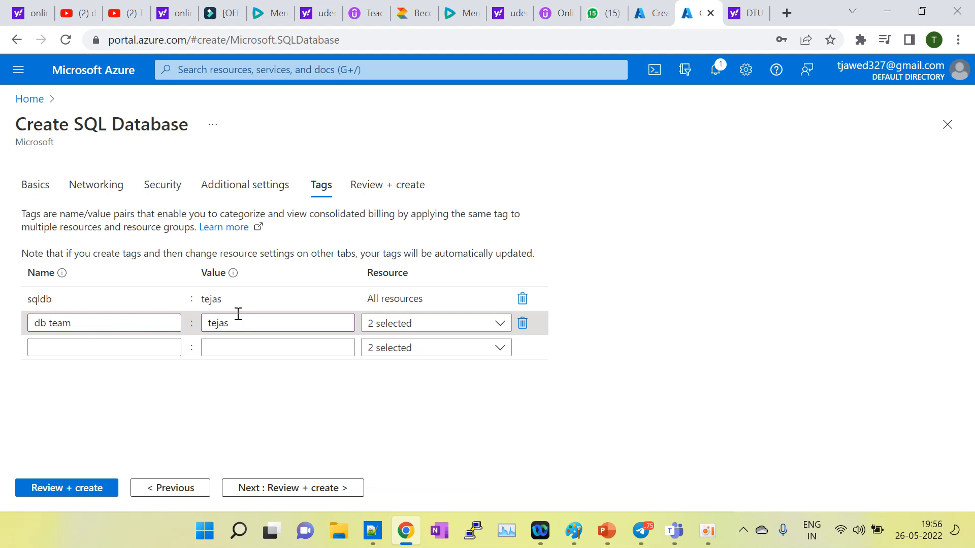
left_click_drag(242, 322, 210, 323)
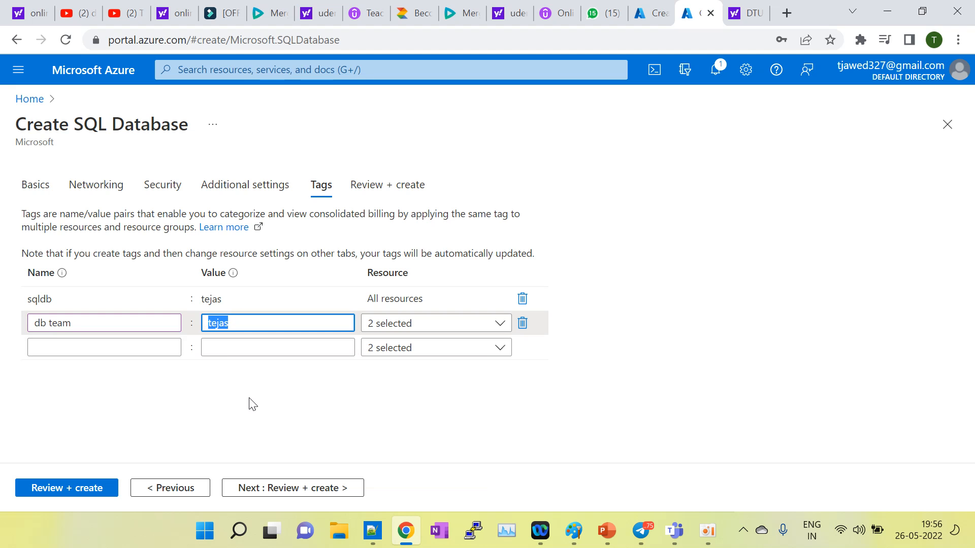
left_click(305, 496)
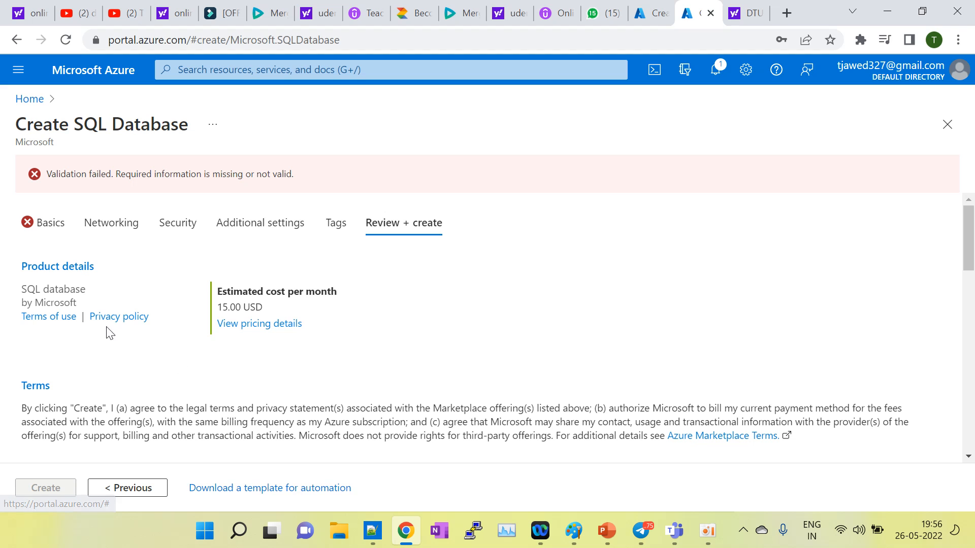
Step: Return to the error-flagged Basics tab and reselect Azure subscription 1, shown as disabled
left_click(41, 223)
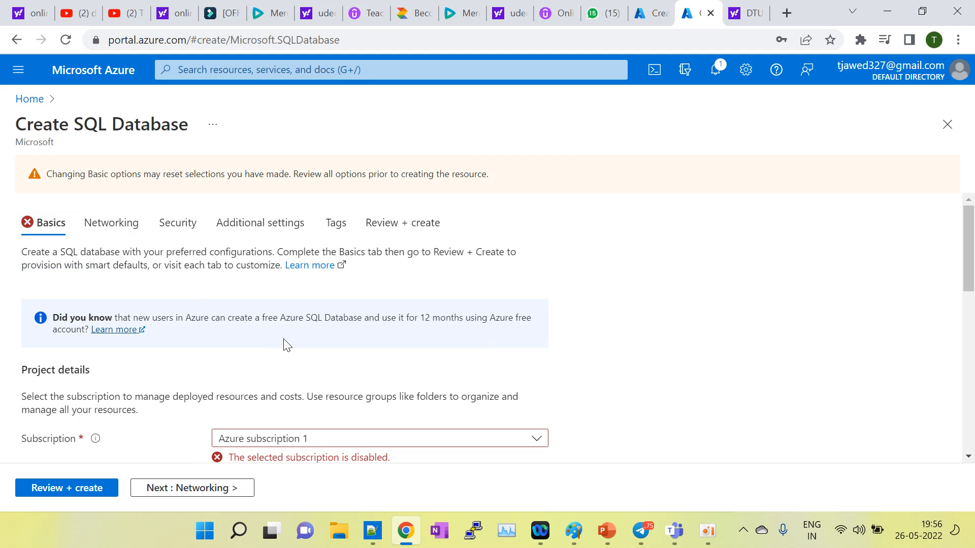
scroll(284, 343, "down", 2)
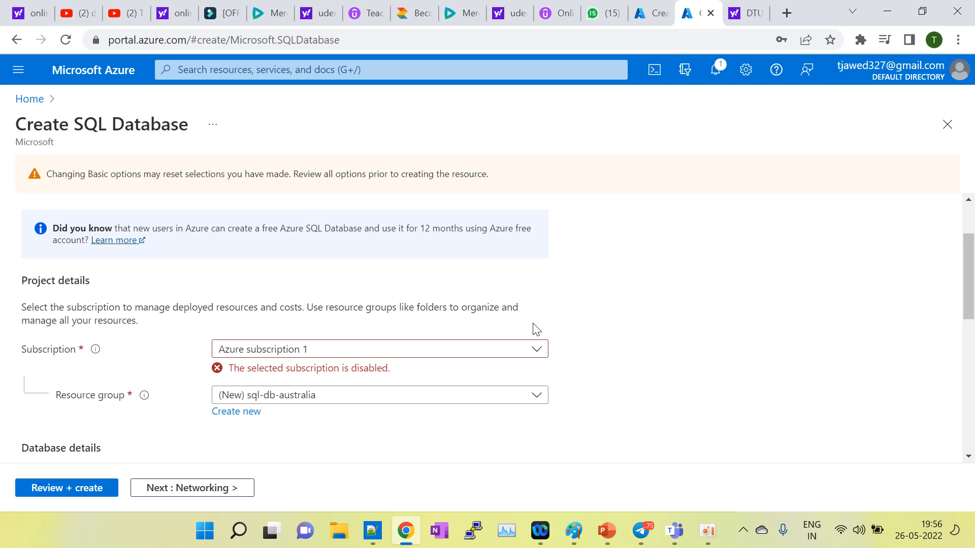
left_click(451, 354)
left_click(652, 332)
scroll(650, 321, "up", 2)
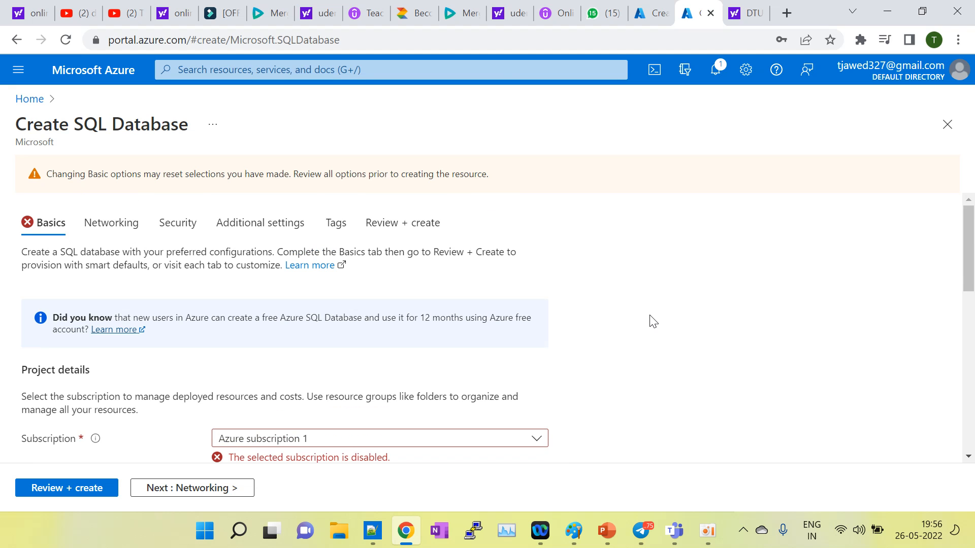
Step: Search 'sub' to open Subscriptions, select Azure subscription 1, and open its Reactivate page
left_click(655, 12)
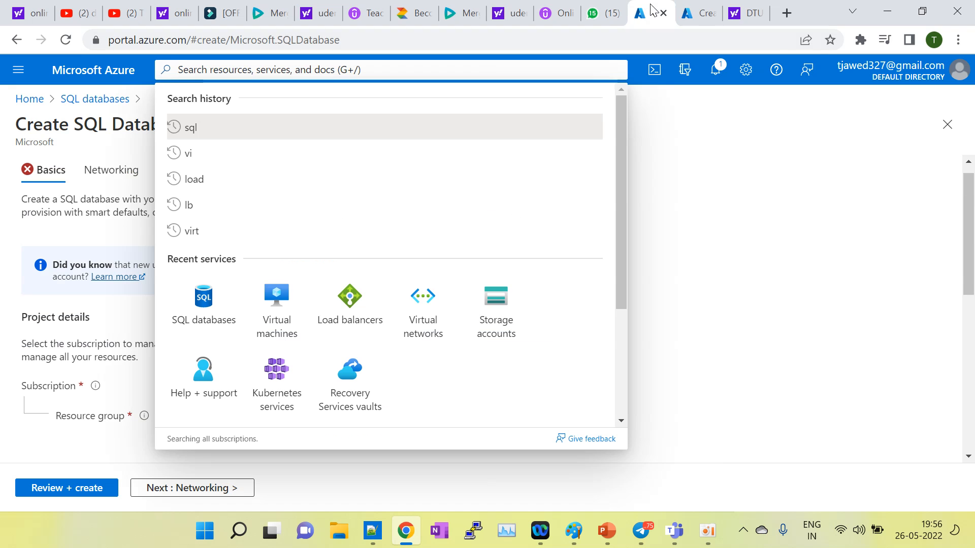
left_click(769, 256)
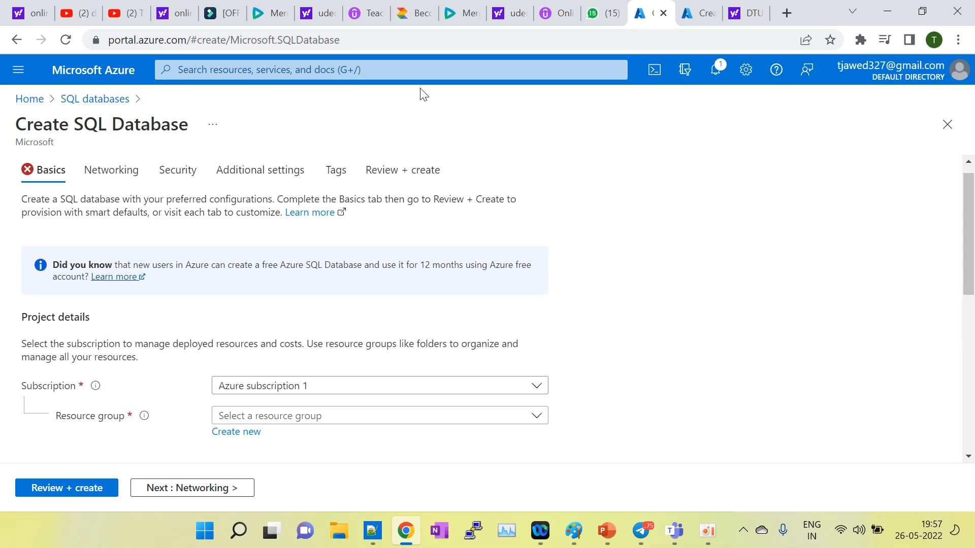
left_click(390, 72)
type("sub")
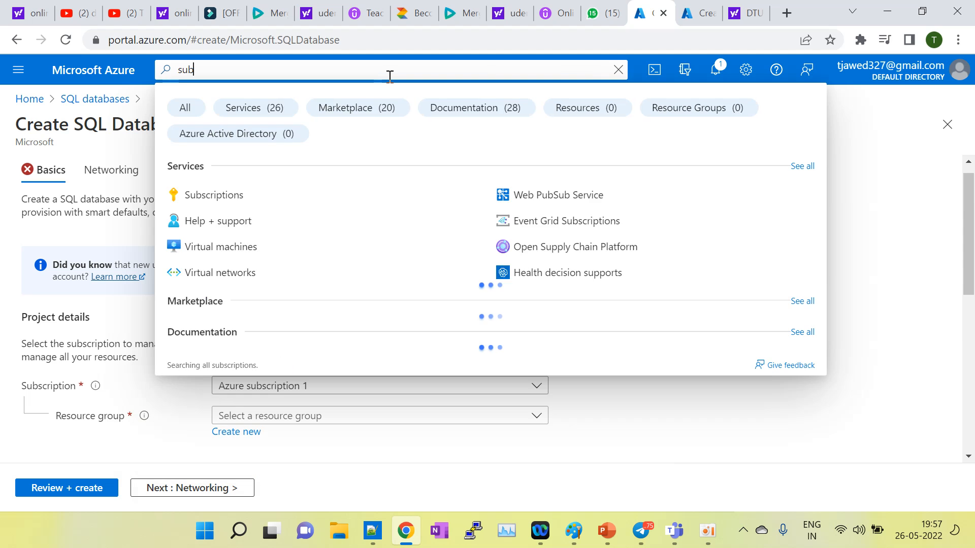
left_click(196, 203)
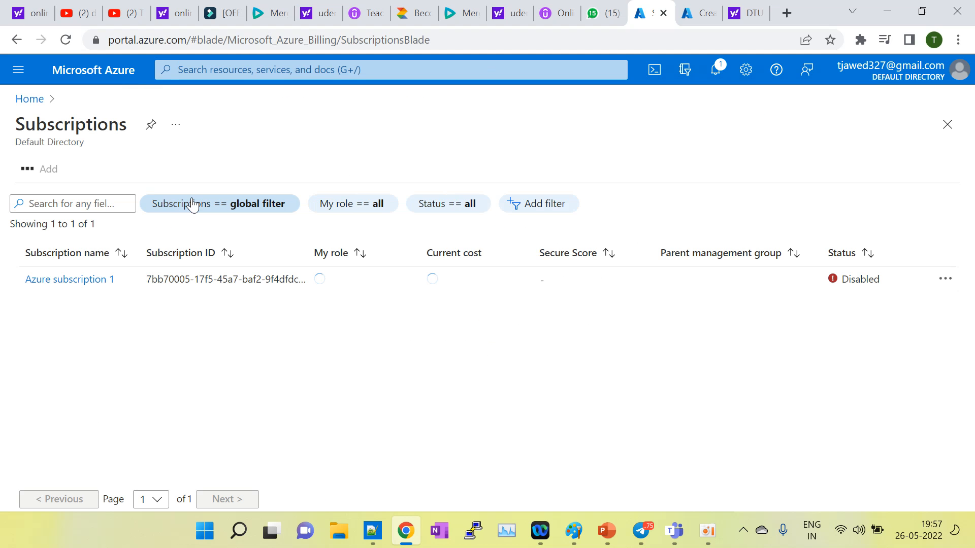
left_click(69, 283)
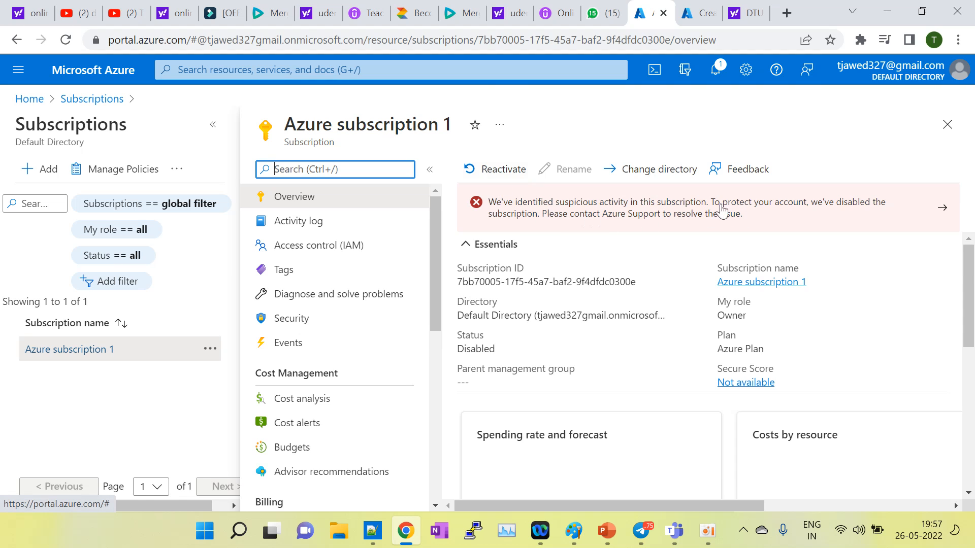
left_click(501, 168)
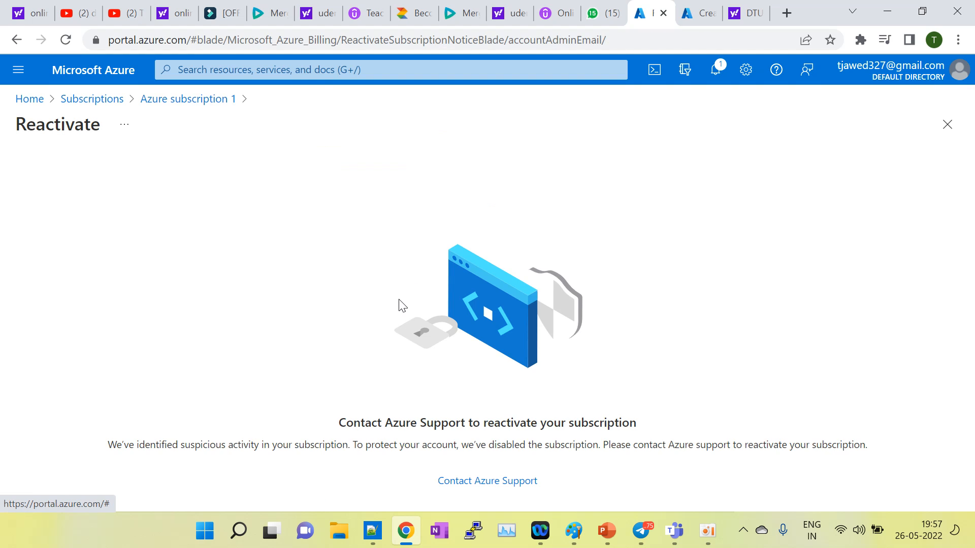
Step: Start a support request via Contact Azure Support with summary 'account disabled' and load recommended solutions
left_click(491, 481)
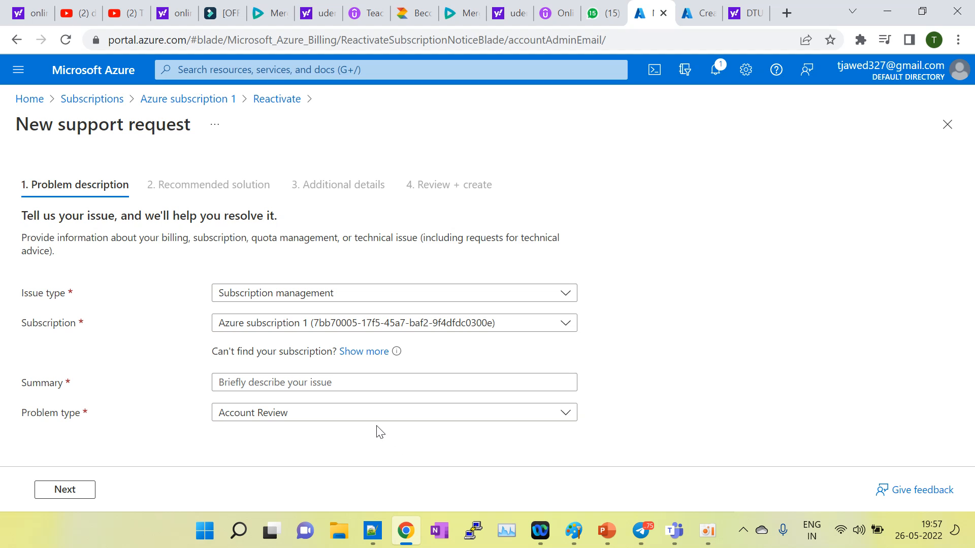
left_click(234, 387)
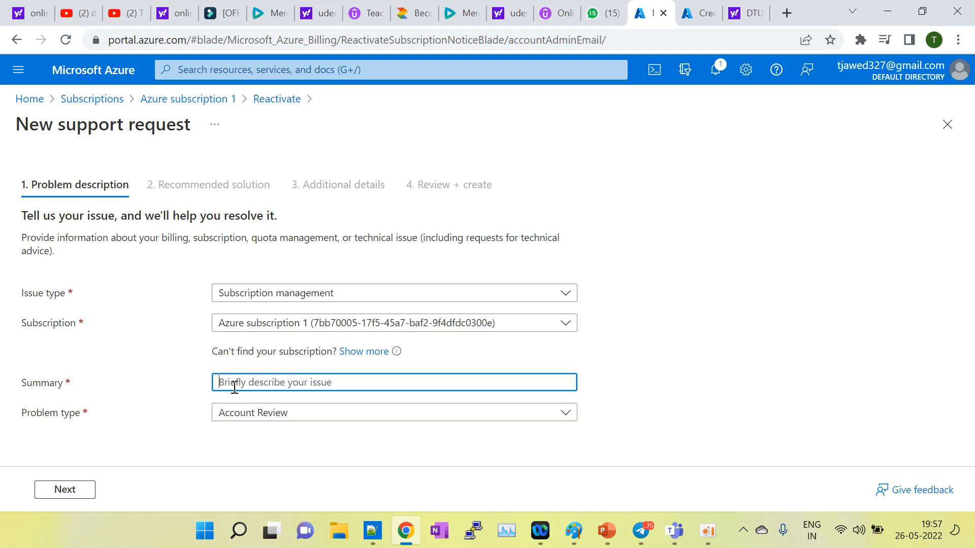
type("account disabled")
left_click(221, 425)
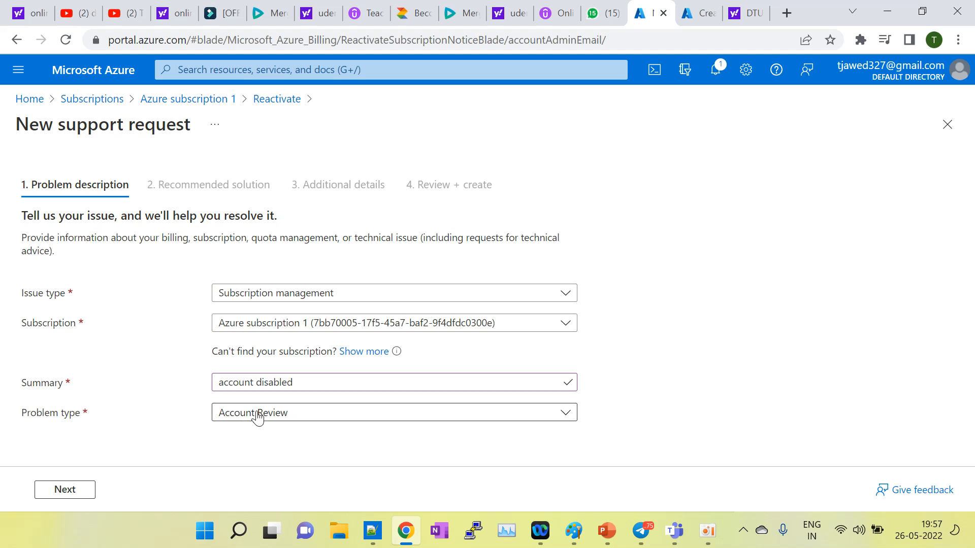
left_click(76, 490)
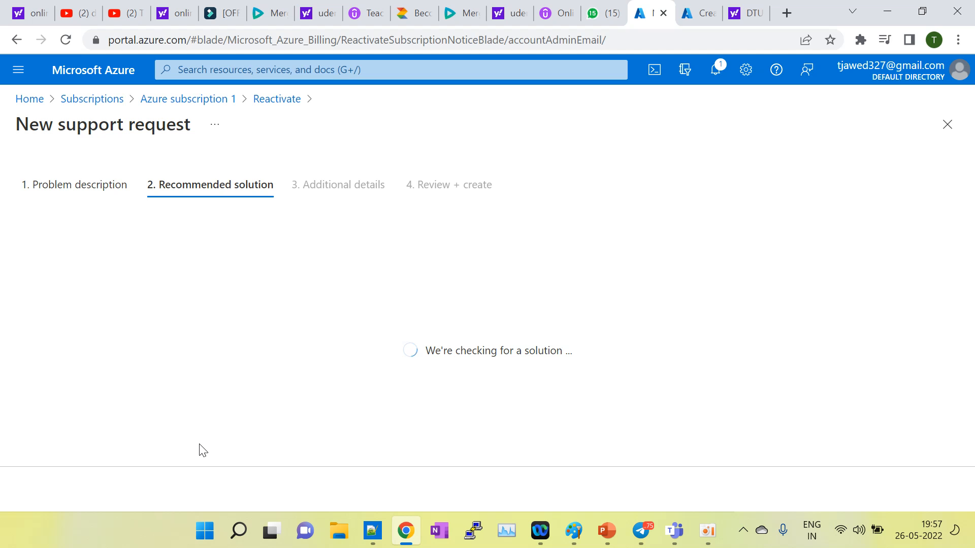
scroll(200, 445, "down", 1)
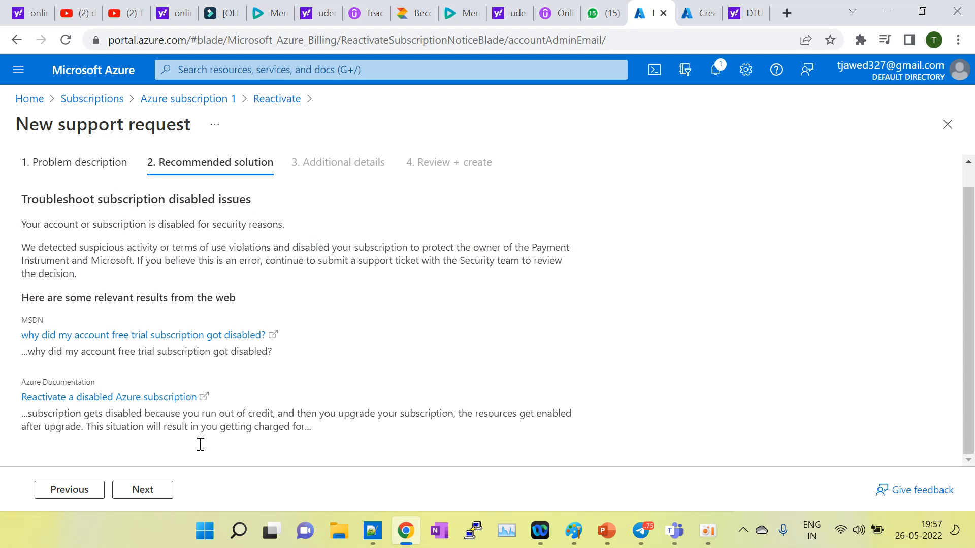
Step: Move to the additional details and set the problem start date to 26 May 2022
left_click(144, 490)
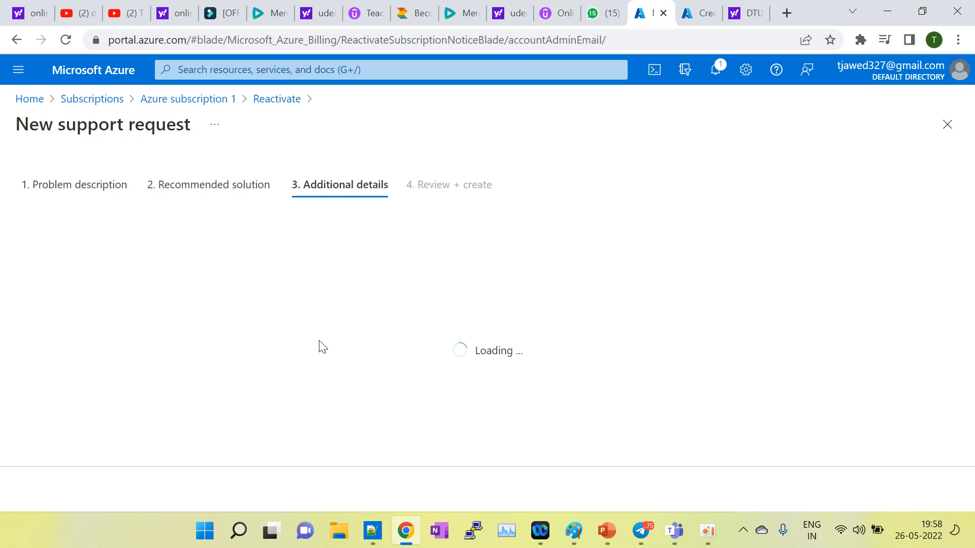
scroll(319, 346, "down", 1)
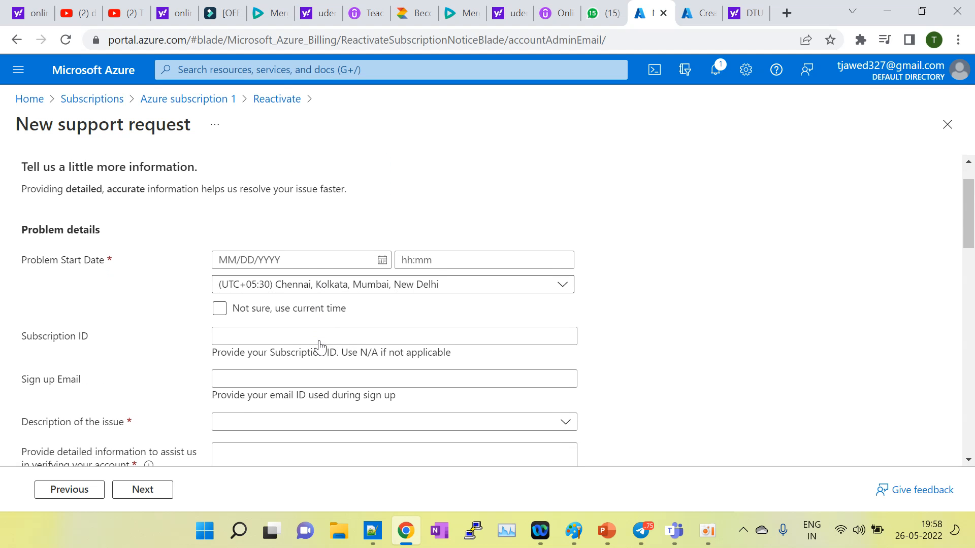
left_click(382, 253)
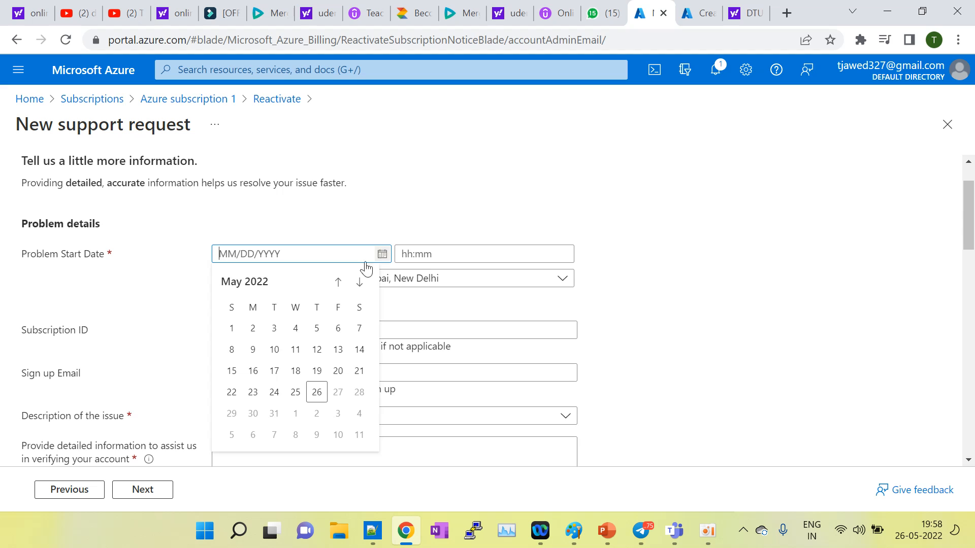
left_click(315, 392)
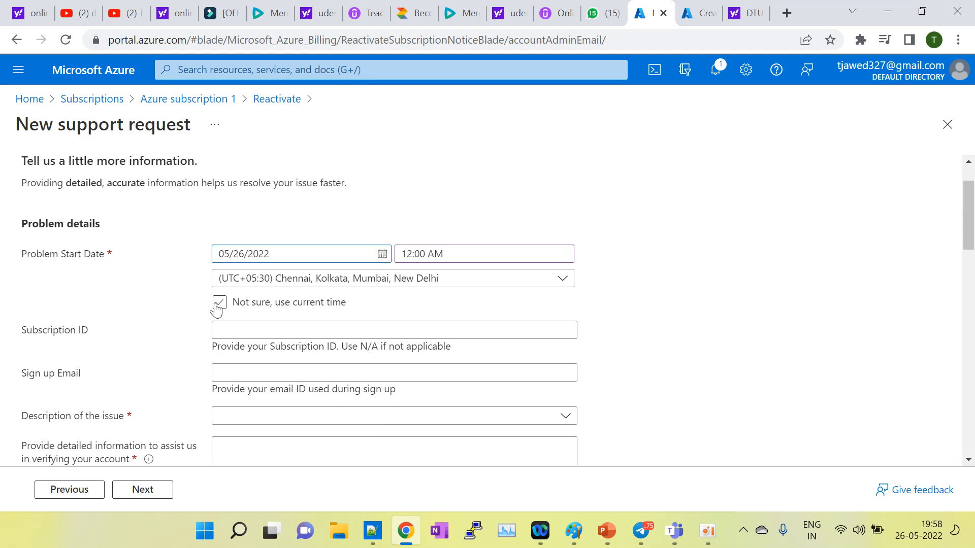
scroll(207, 375, "down", 1)
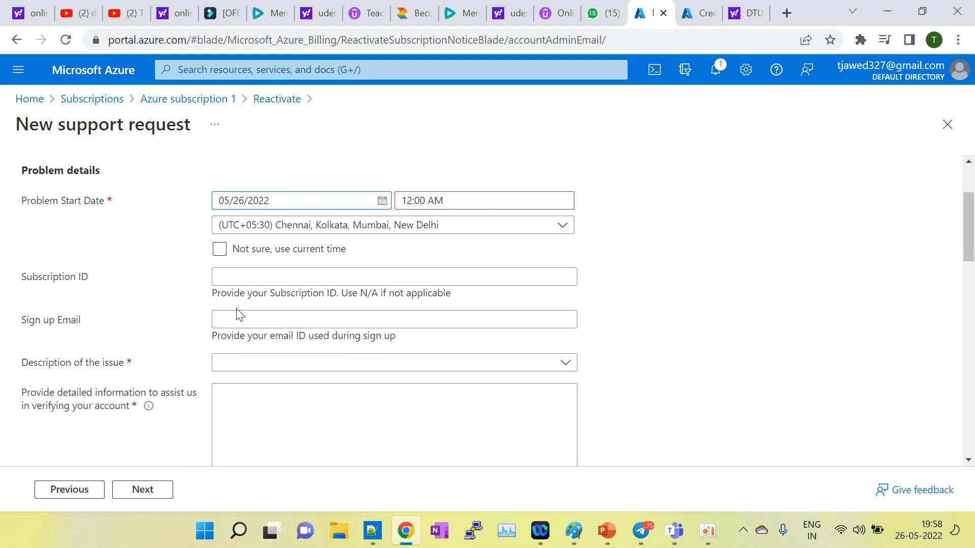
scroll(231, 320, "down", 1)
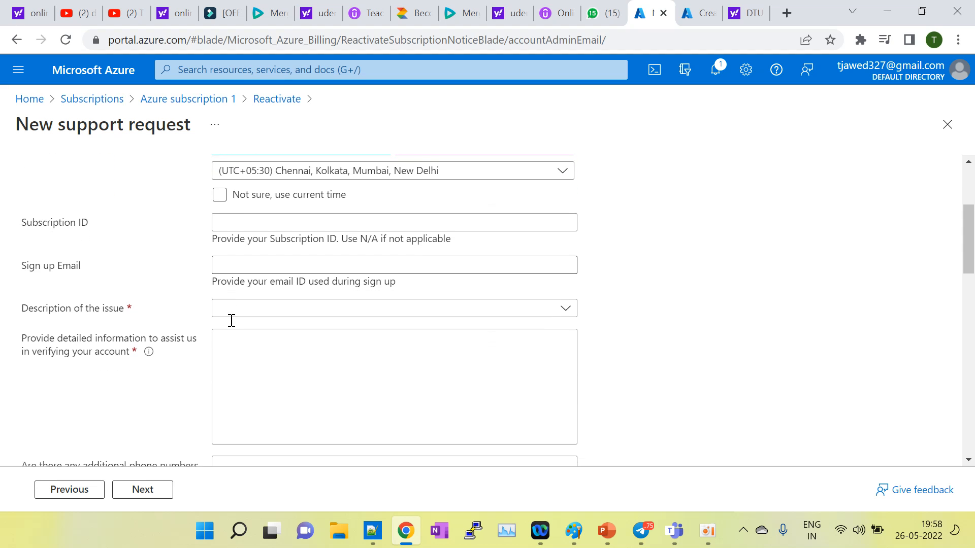
Step: Choose 'Subscription disabled' as the issue description and enter details 'subscription disabled'
left_click(230, 299)
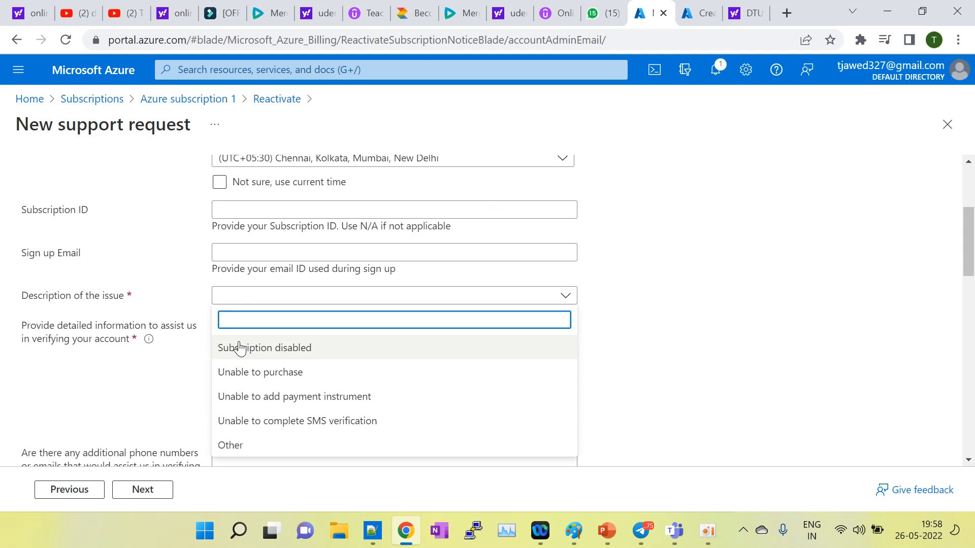
left_click(241, 349)
left_click(240, 344)
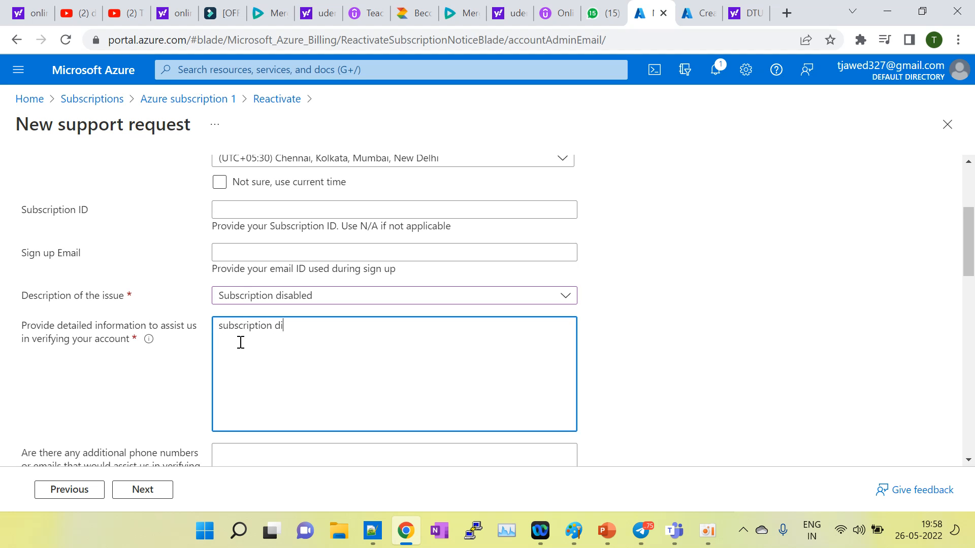
type("subscription disabled")
Step: Allow advanced diagnostic collection with Yes (Recommended) and enter the sign-up e-mail address
scroll(241, 343, "down", 1)
scroll(241, 343, "down", 5)
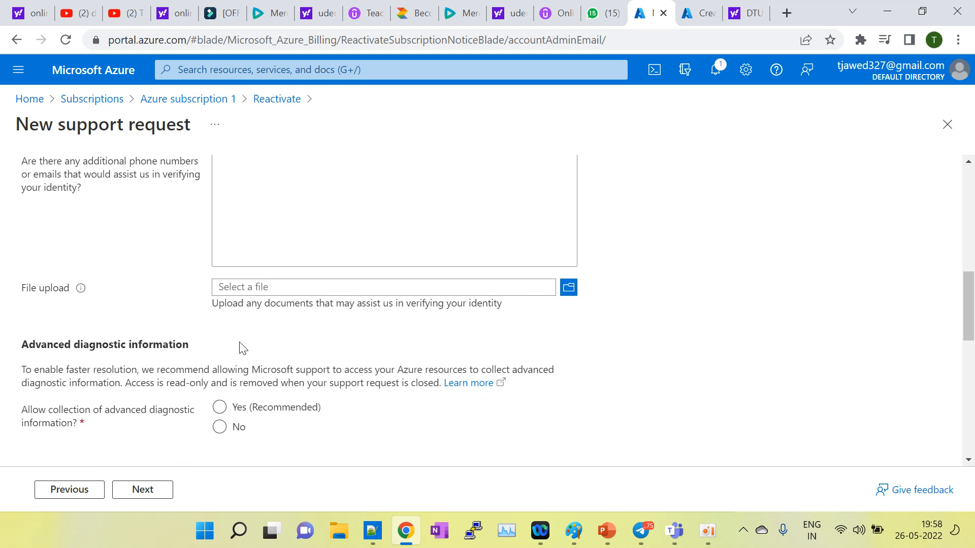
left_click(239, 348)
left_click(220, 327)
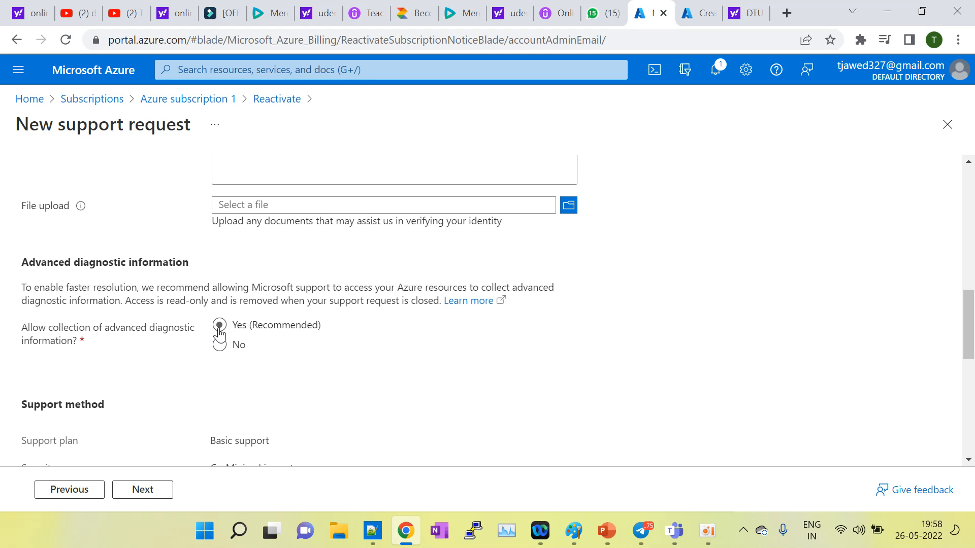
scroll(221, 330, "up", 7)
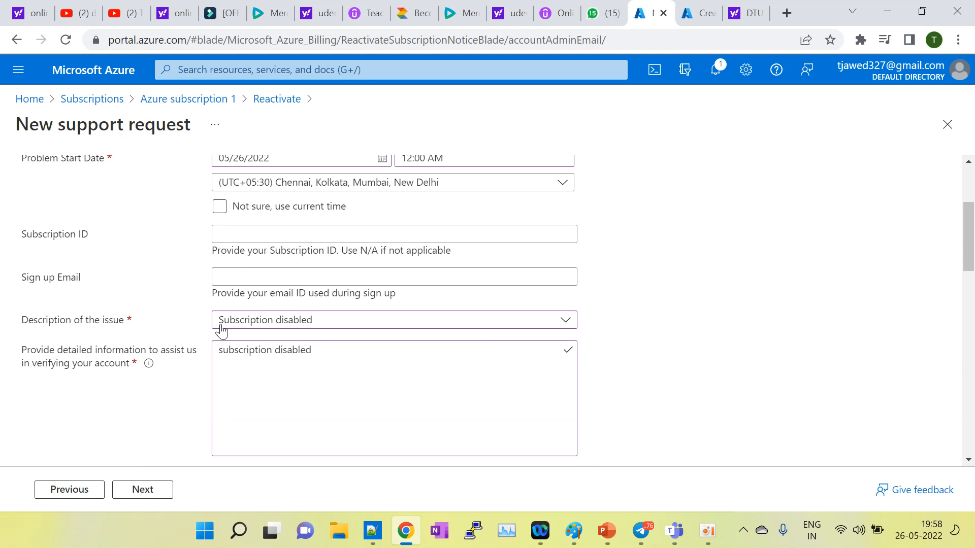
left_click(239, 281)
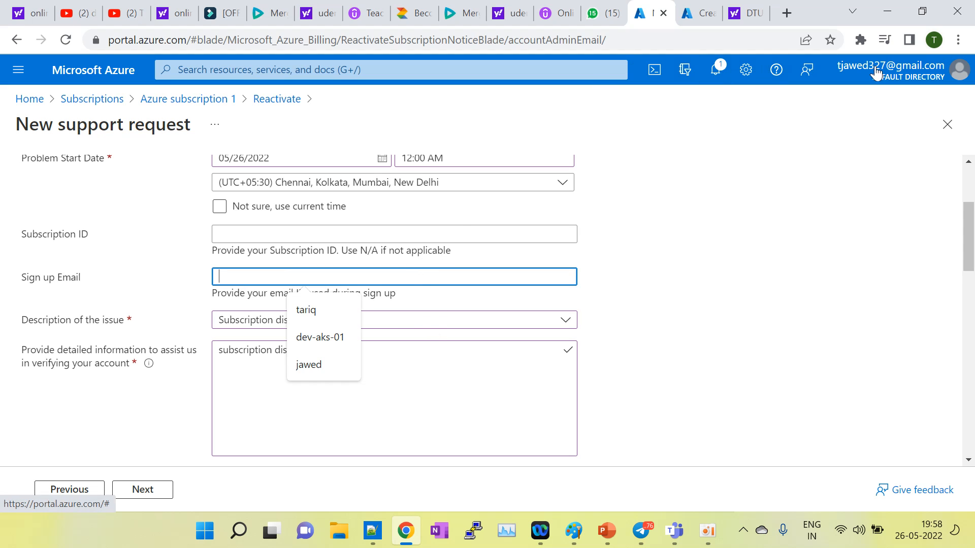
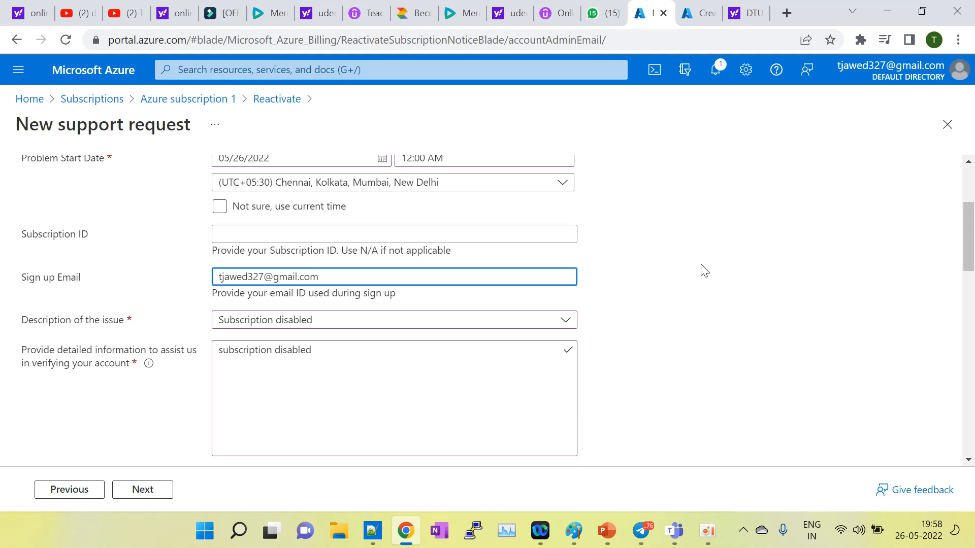
scroll(701, 266, "down", 6)
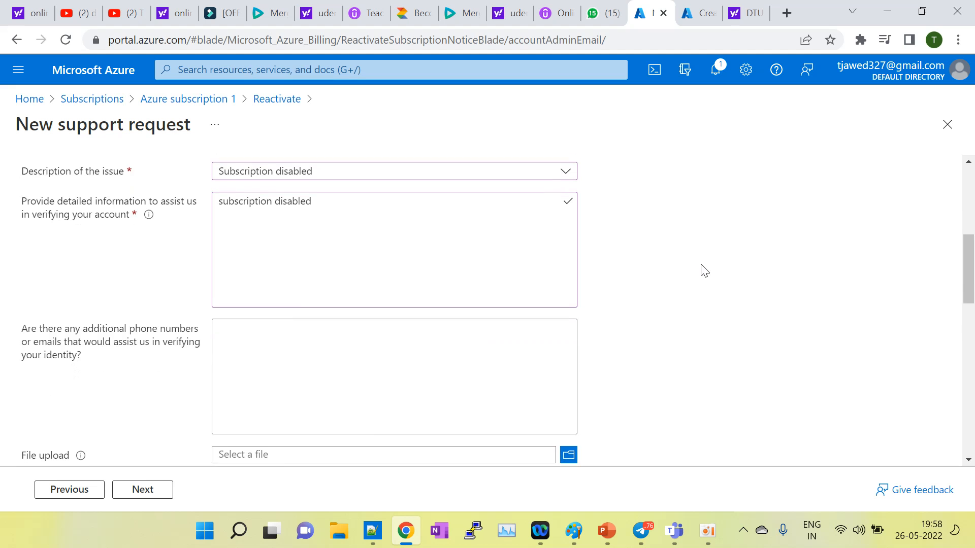
Step: Choose Email as the preferred contact method
scroll(702, 266, "down", 8)
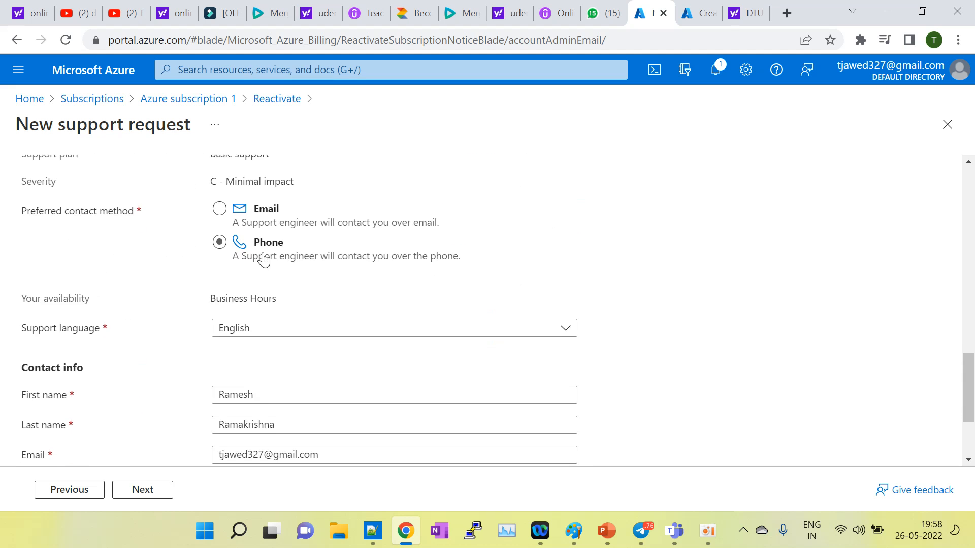
left_click(226, 218)
scroll(254, 329, "down", 1)
scroll(253, 329, "down", 3)
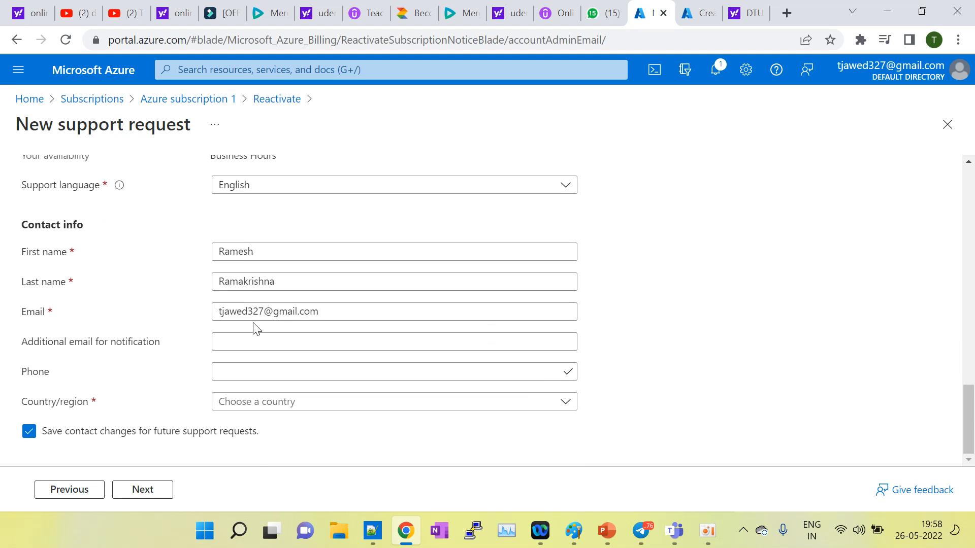
left_click(153, 490)
Step: Set the contact Country/region to India and continue to Review + create
scroll(170, 465, "down", 1)
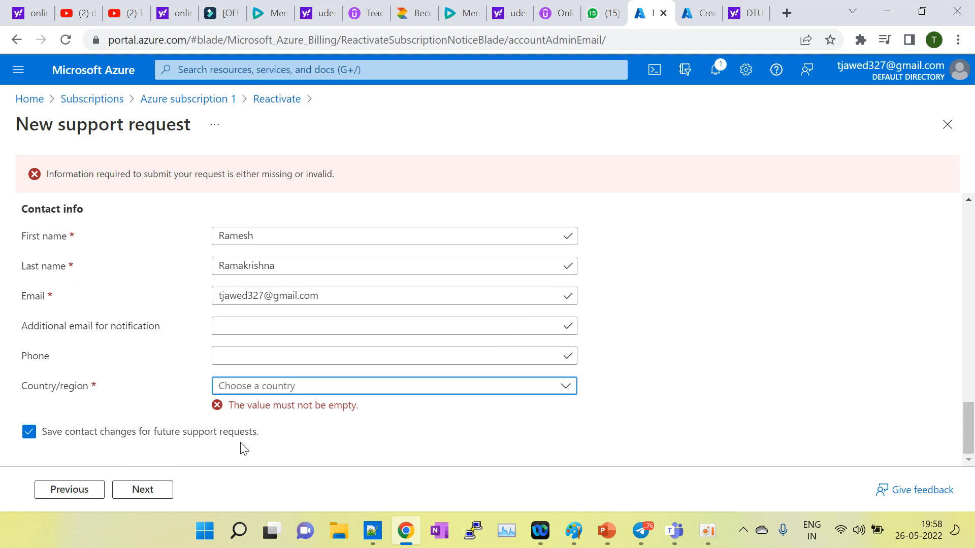
left_click(274, 394)
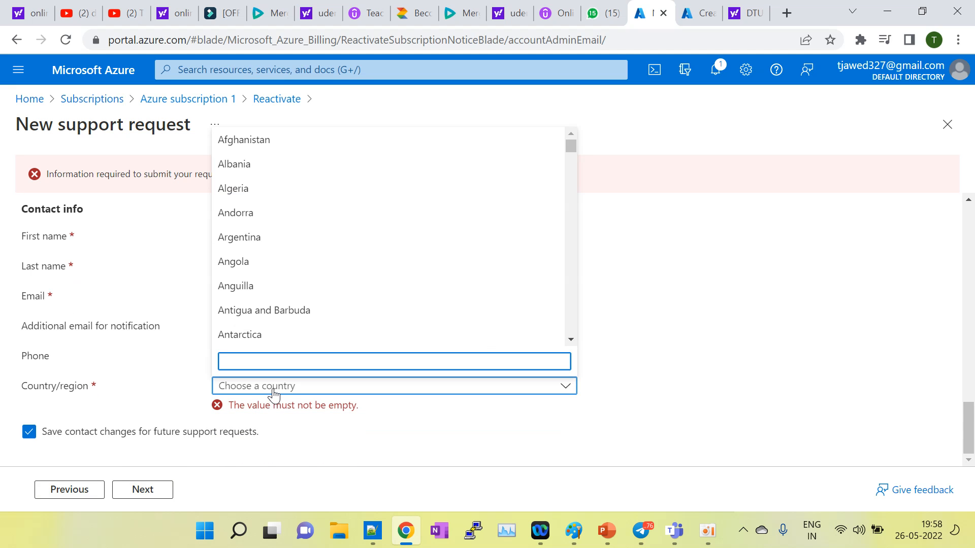
left_click(254, 362)
type("indi")
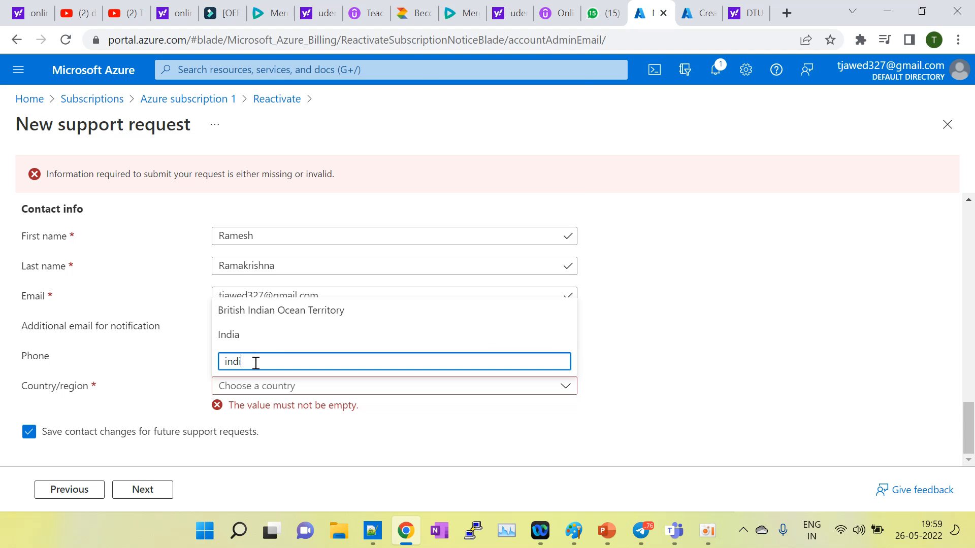
left_click(231, 334)
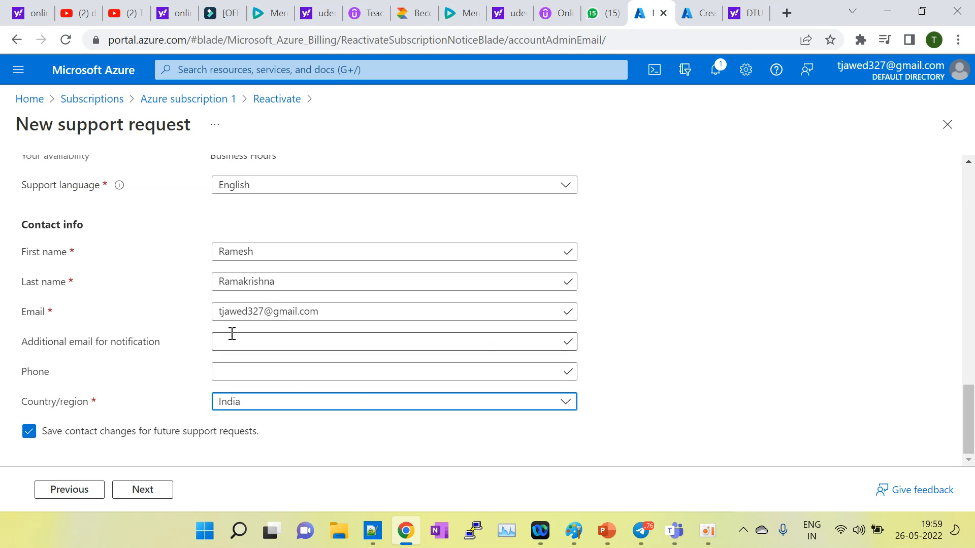
left_click(137, 489)
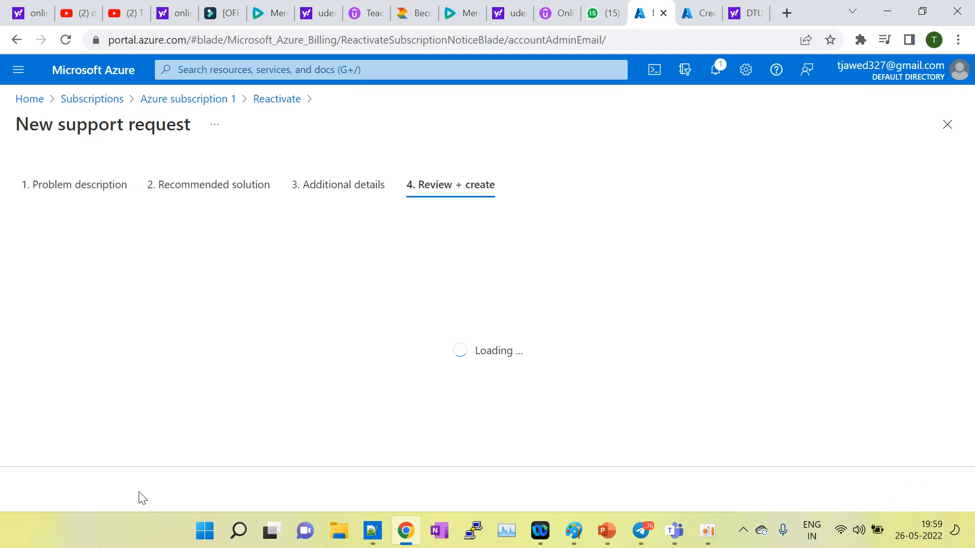
Step: Review the support request summary and create the request
scroll(406, 415, "down", 1)
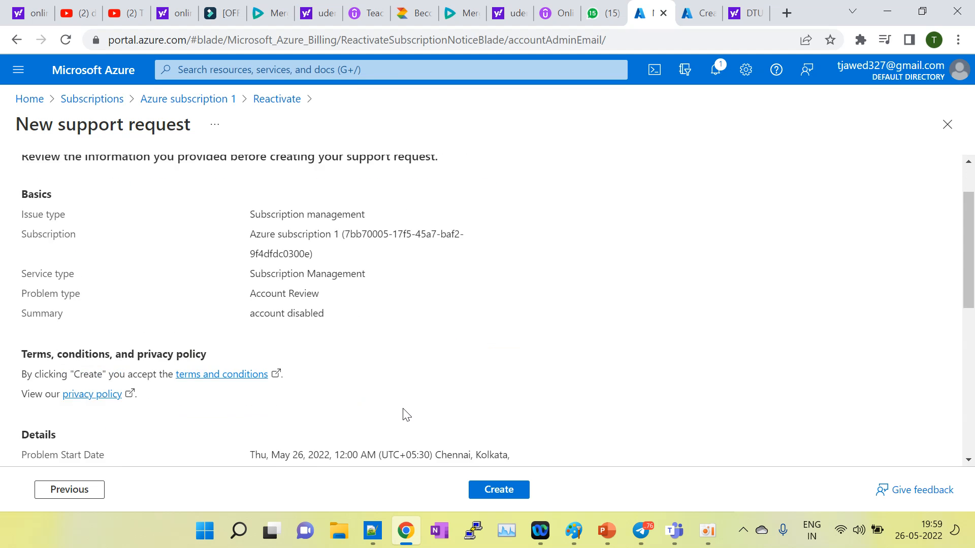
scroll(406, 414, "down", 8)
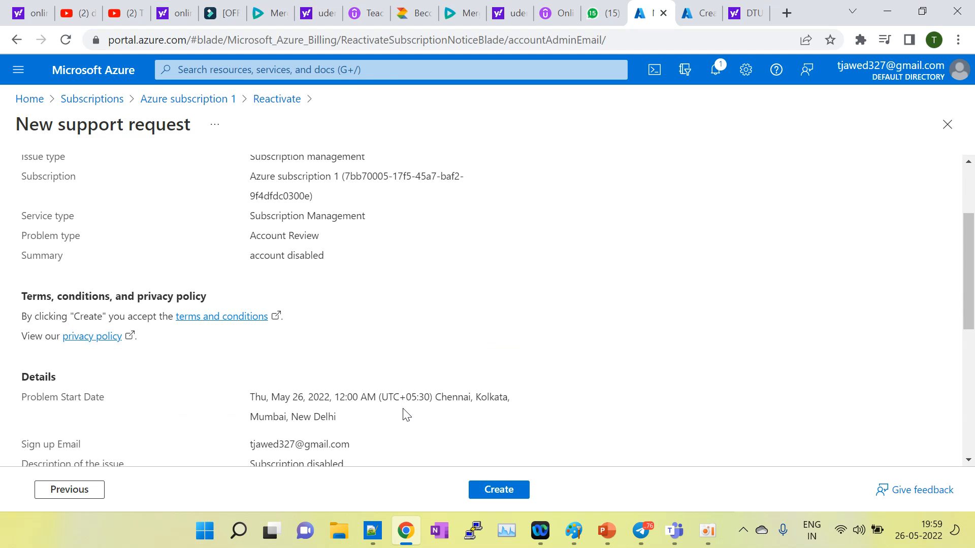
left_click(516, 493)
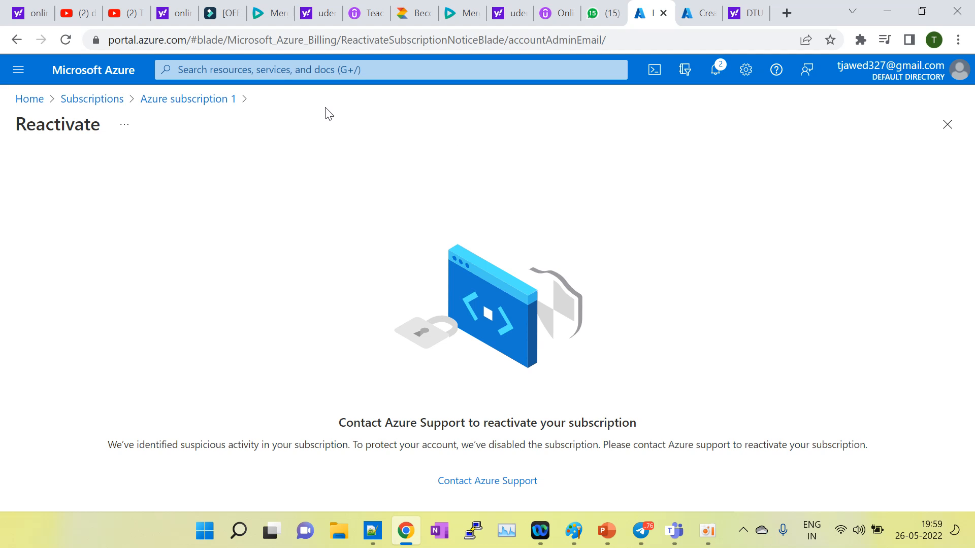
Step: Search 'aks' to list Kubernetes services and highlight AKS-QA-EAST-01's version 1.21.7
left_click(264, 65)
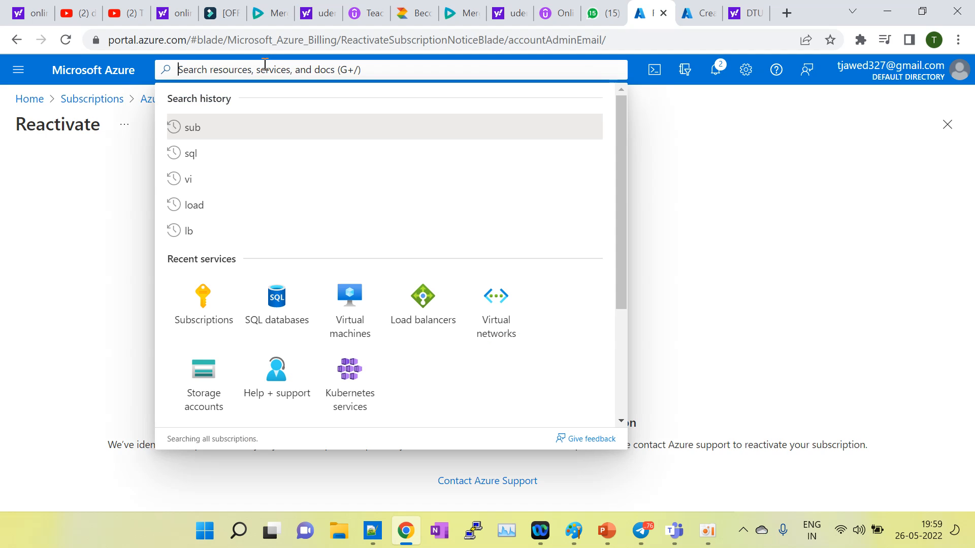
type("aks")
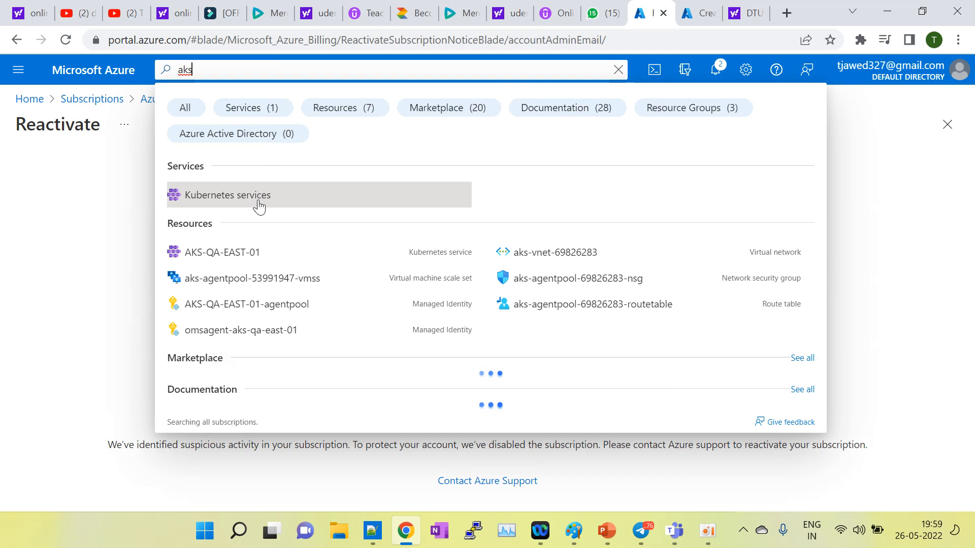
left_click(257, 203)
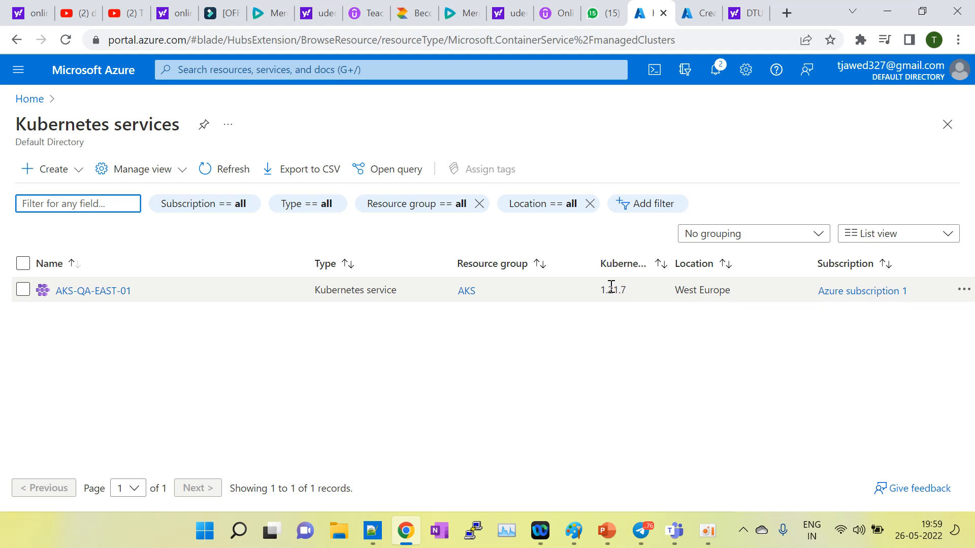
left_click_drag(613, 290, 603, 289)
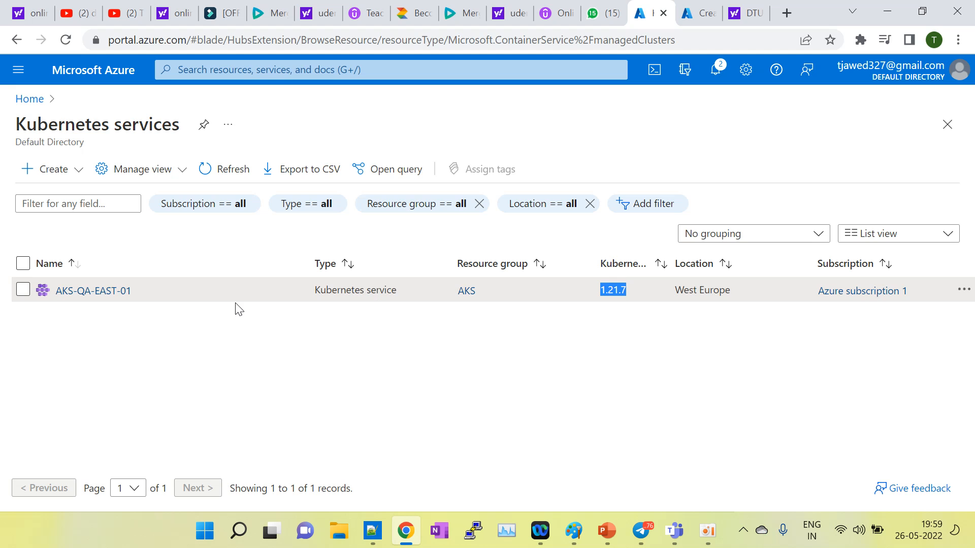
Step: Open the AKS-QA-EAST-01 cluster from the Kubernetes services list
left_click(99, 292)
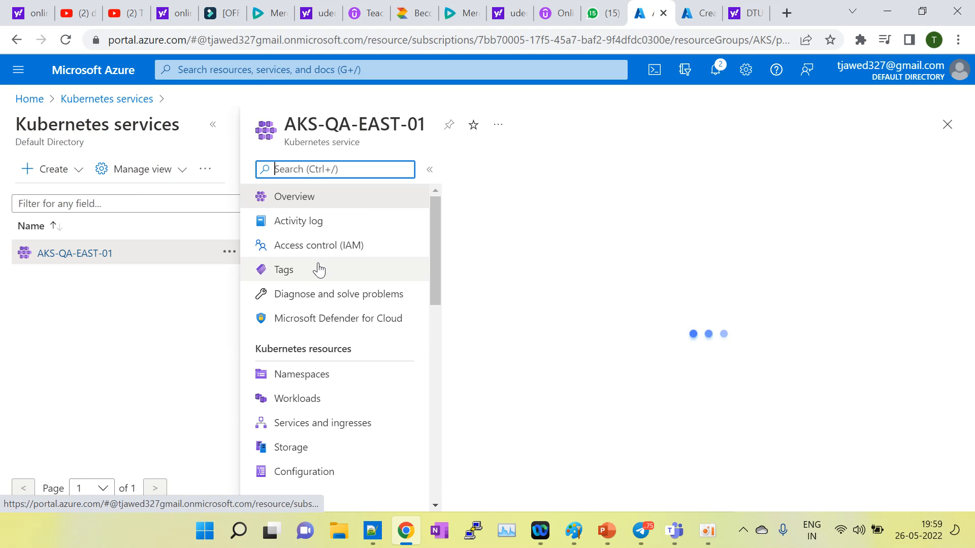